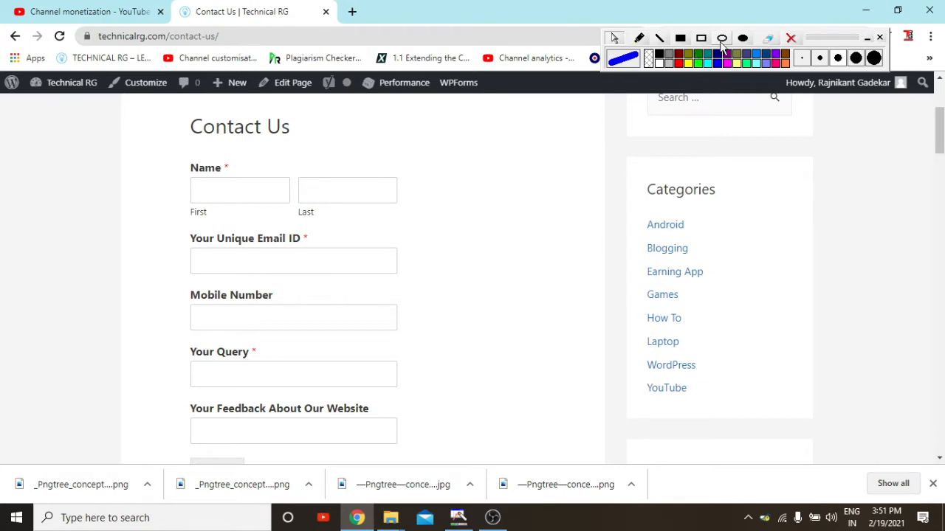
Step: Outline the Contact Us form on the page with a blue rectangle and clear the annotation
click(703, 38)
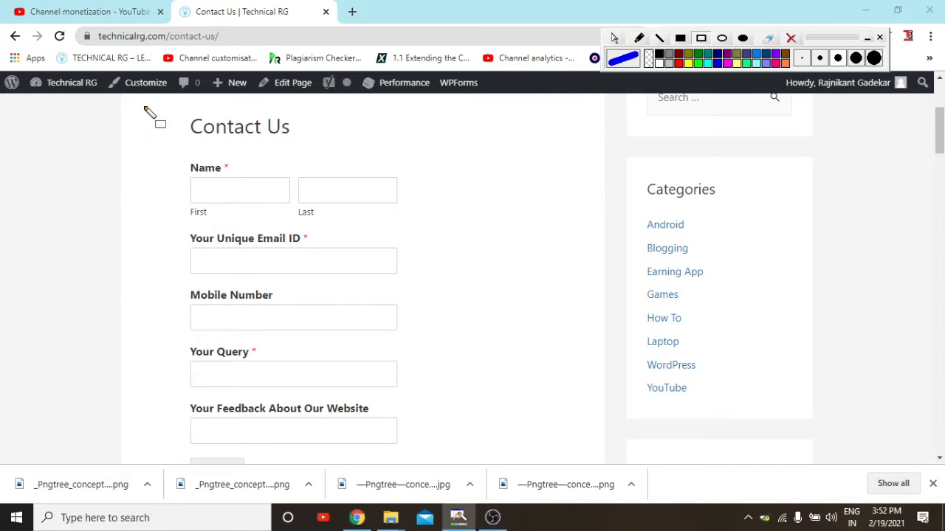
mouse_move(142, 104)
mouse_down()
mouse_move(386, 369)
mouse_move(492, 432)
mouse_move(509, 459)
mouse_up()
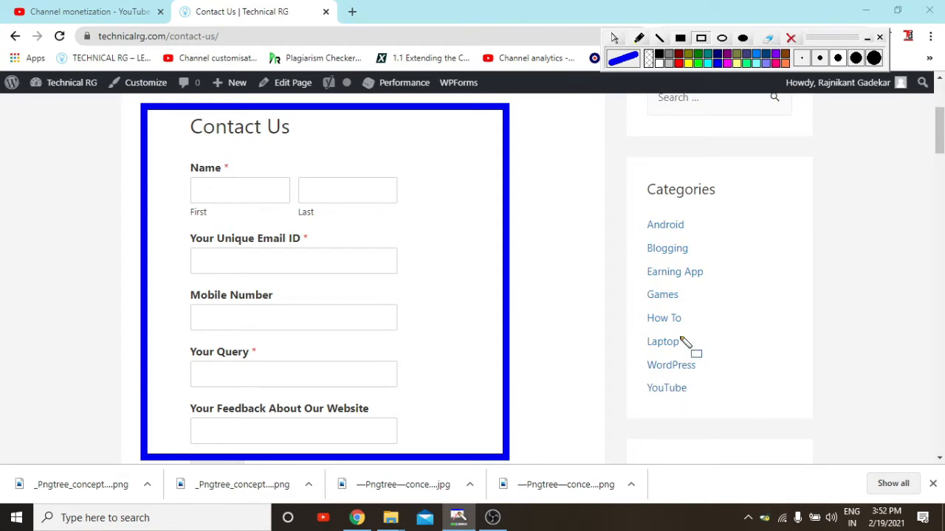
click(791, 39)
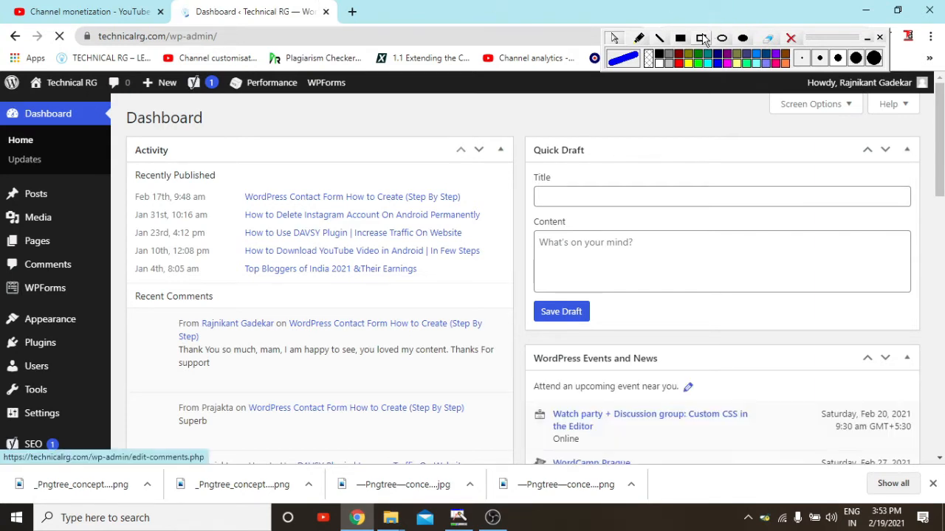
Step: Outline the Plugins entry in blue, open the installed plugins page and clear the outline
click(703, 39)
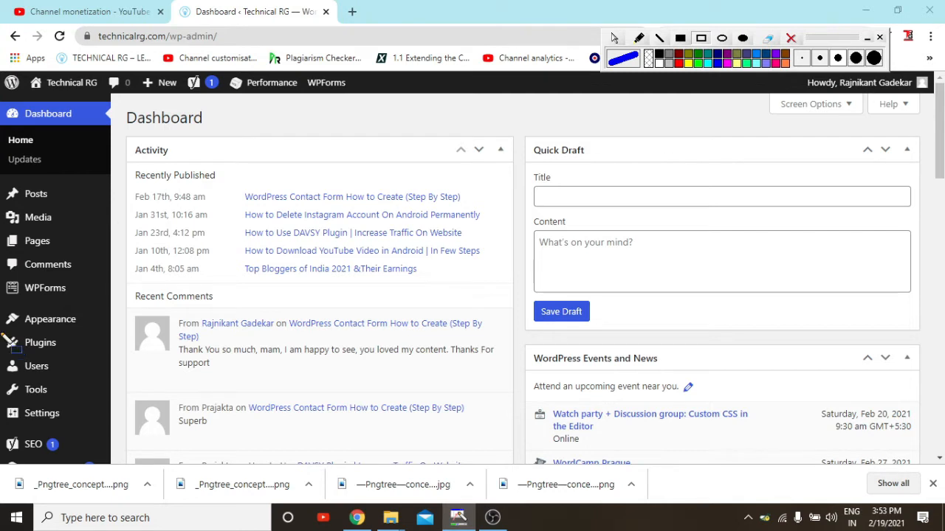
mouse_move(3, 331)
mouse_down()
mouse_move(56, 365)
mouse_move(102, 367)
mouse_up()
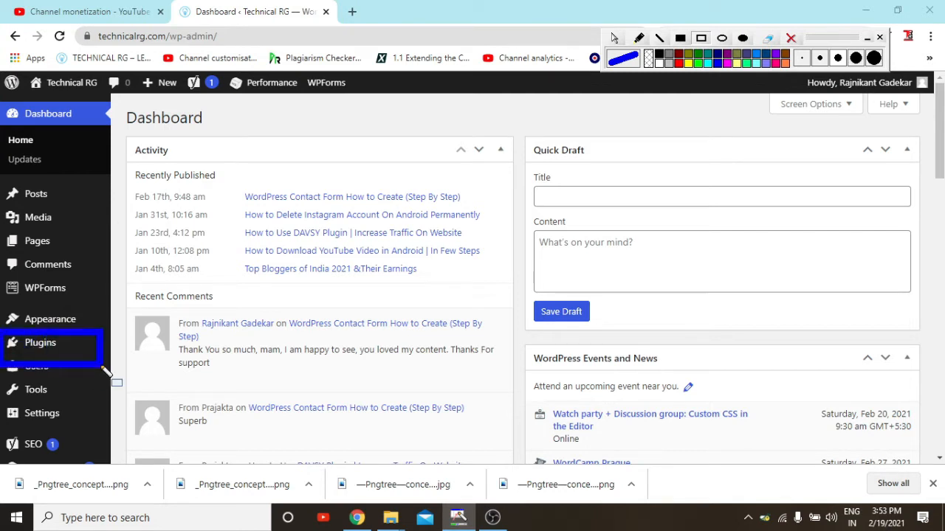
click(616, 38)
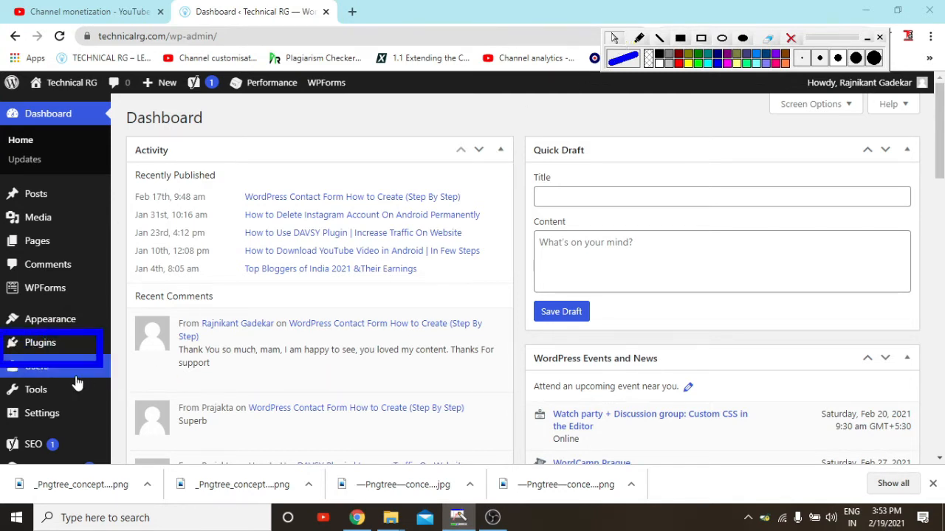
click(53, 356)
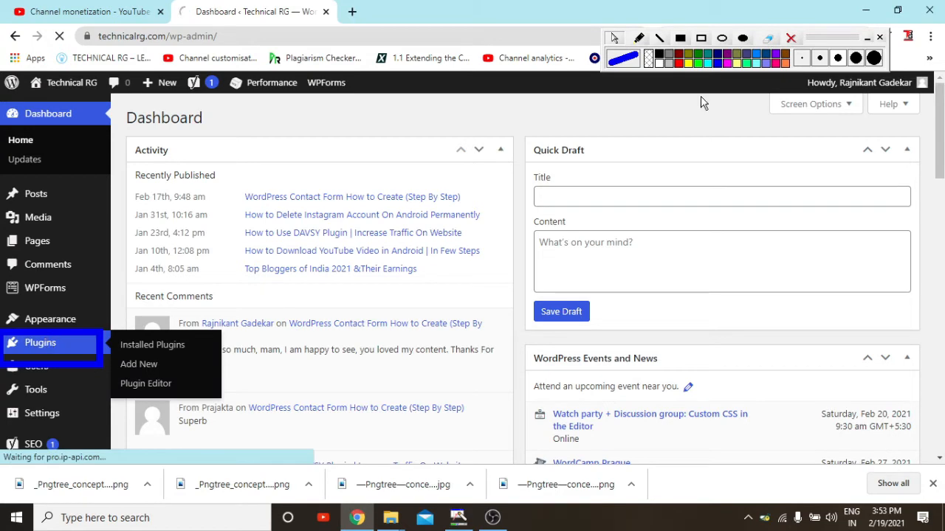
click(790, 39)
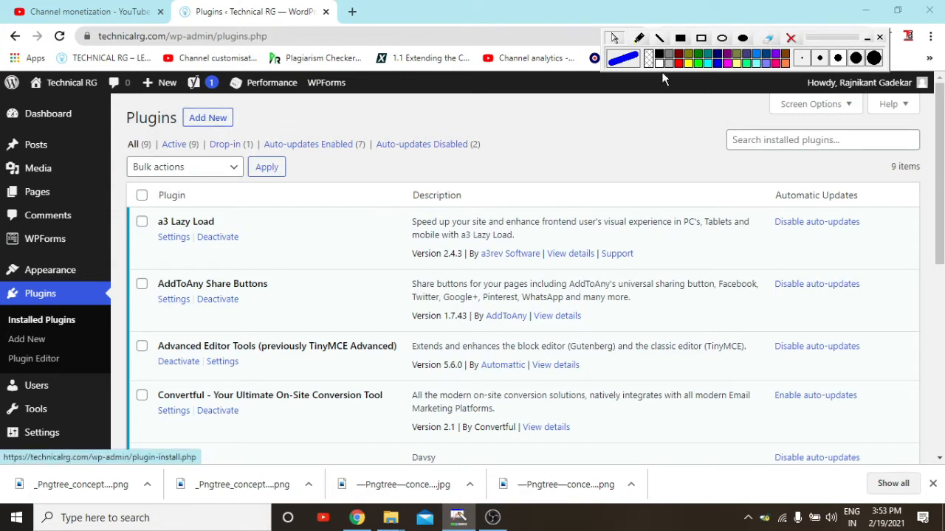
Step: Outline the Add New option for plugins in blue, clear the outline and open the Add Plugins page
click(700, 37)
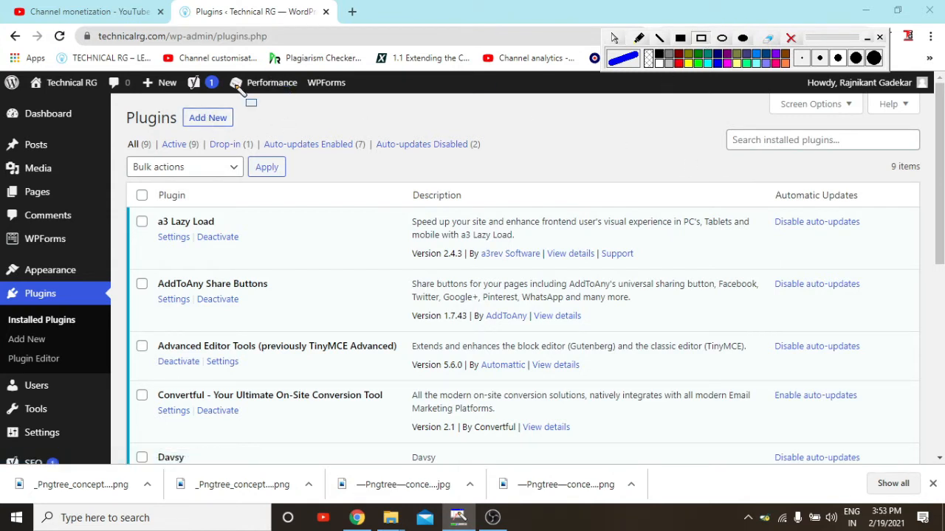
drag(162, 98, 257, 136)
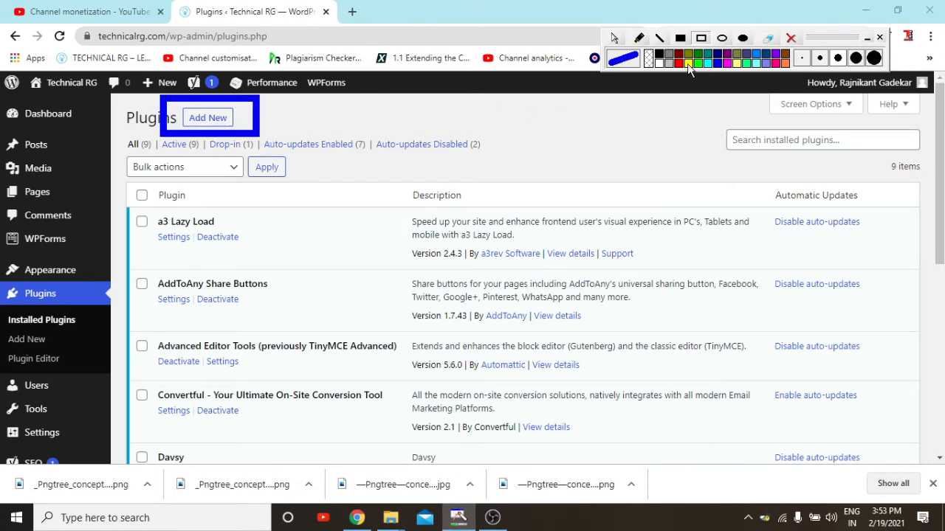
click(769, 39)
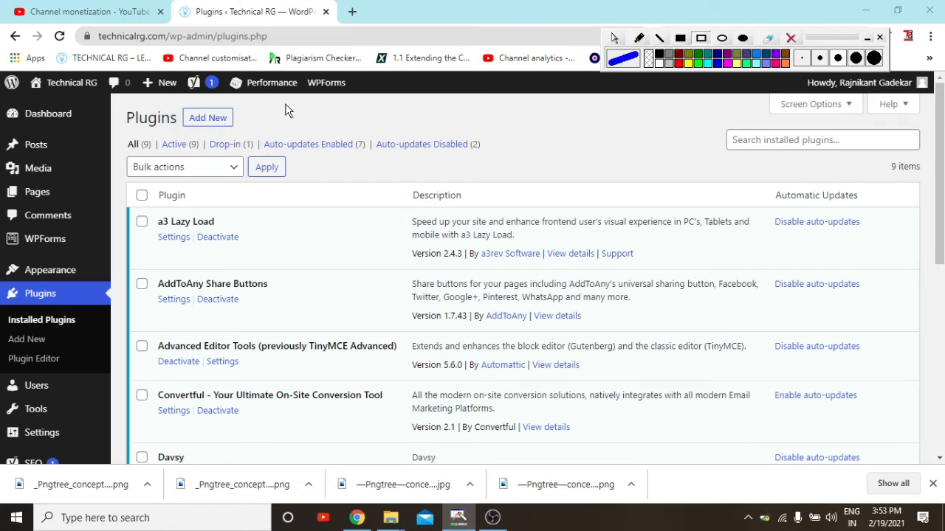
click(617, 37)
click(218, 124)
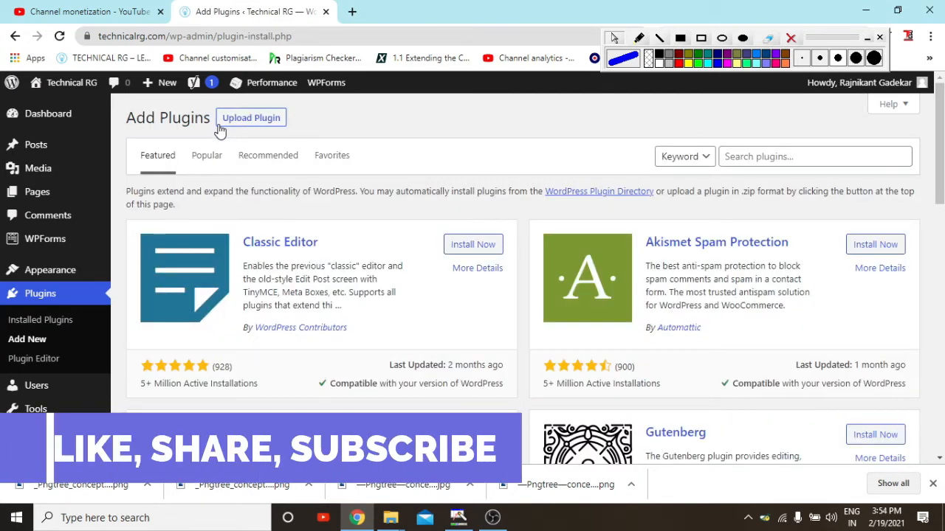
Step: Search the plugin directory for "WP forms"
click(744, 157)
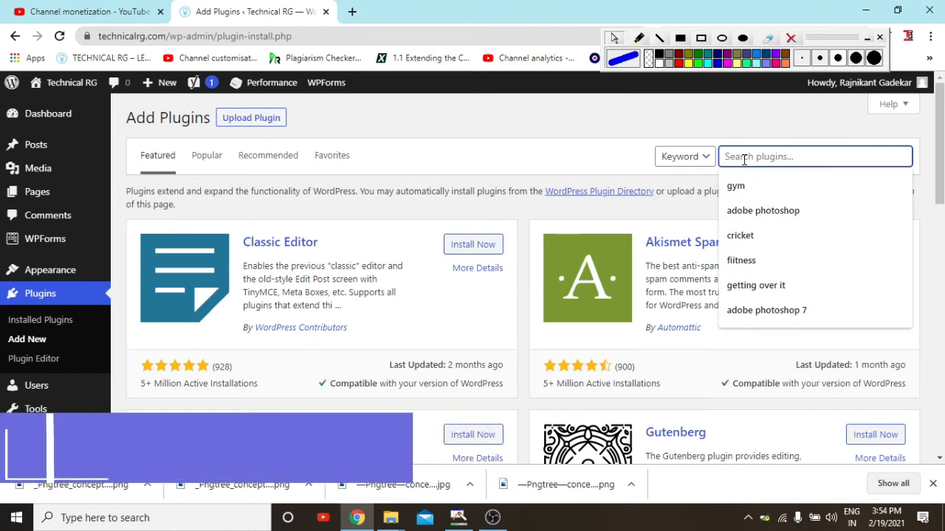
text(WP)
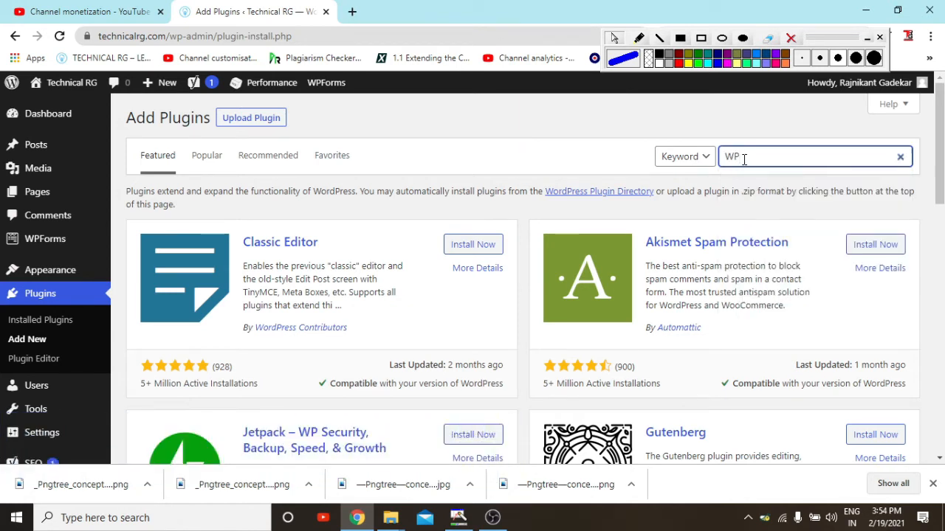
text( forms)
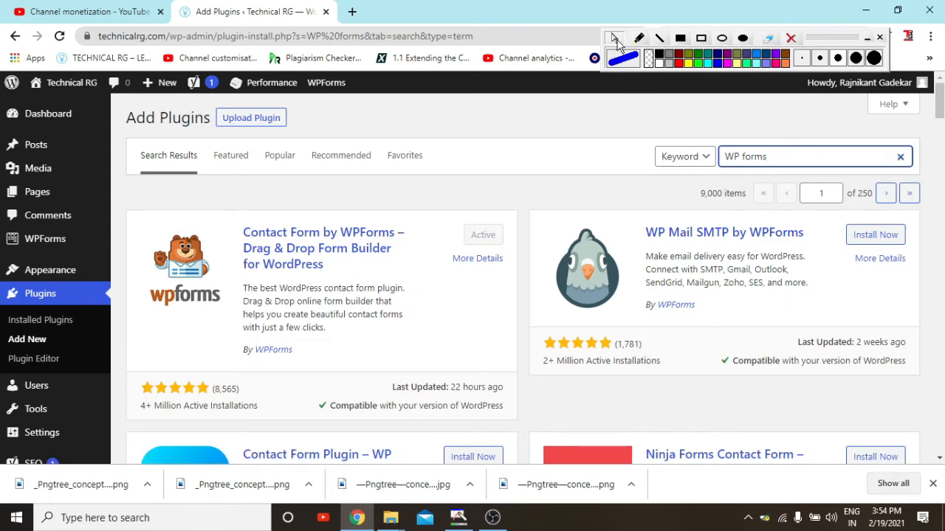
Step: Outline the Contact Form by WPForms plugin and its Active status with blue rectangles and clear both annotations
click(702, 35)
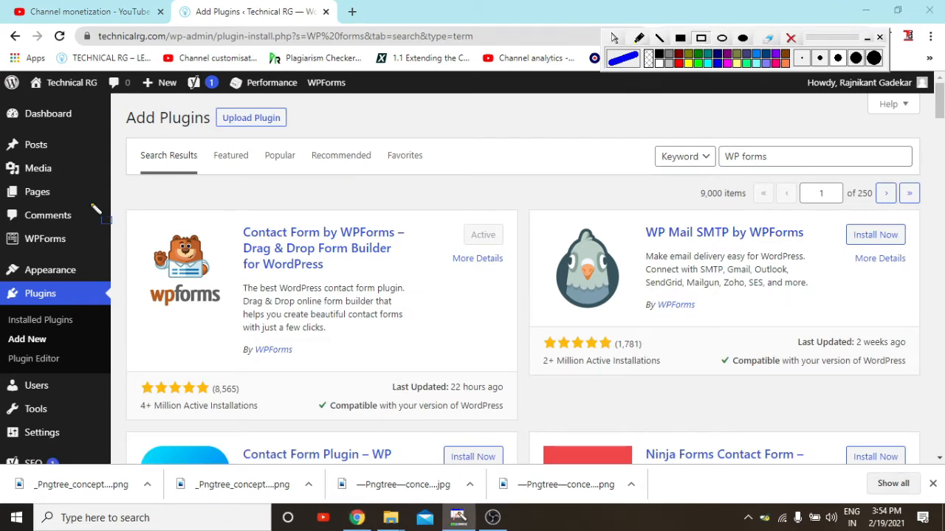
mouse_move(123, 207)
mouse_down()
mouse_move(236, 295)
mouse_move(517, 422)
mouse_up()
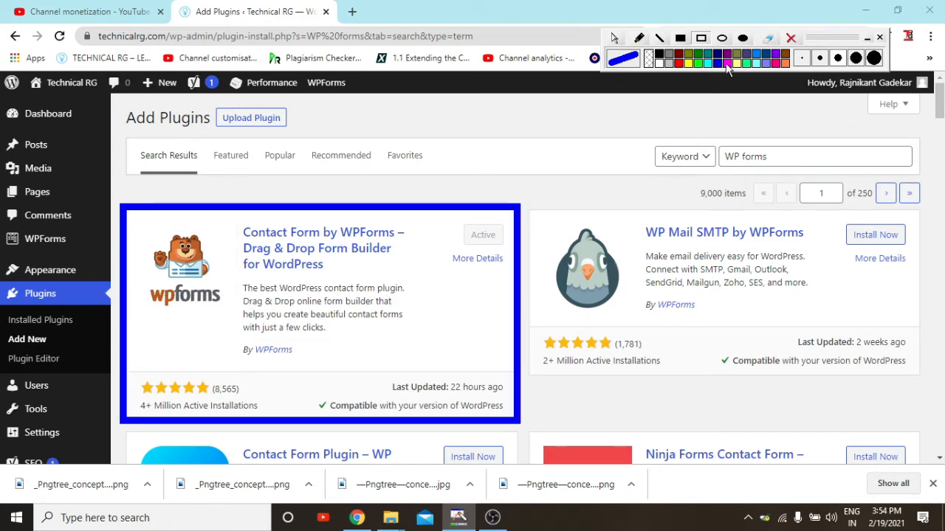
click(622, 38)
click(701, 38)
drag(441, 211, 509, 266)
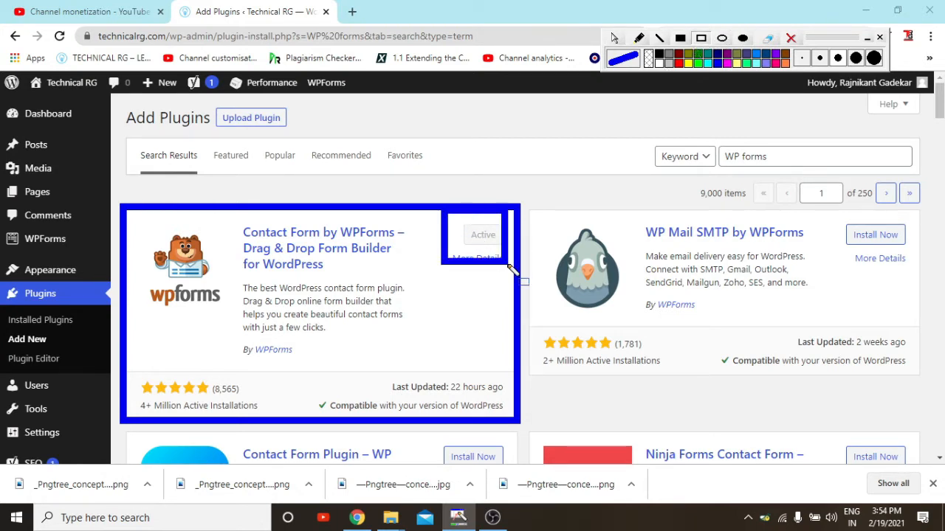
click(790, 38)
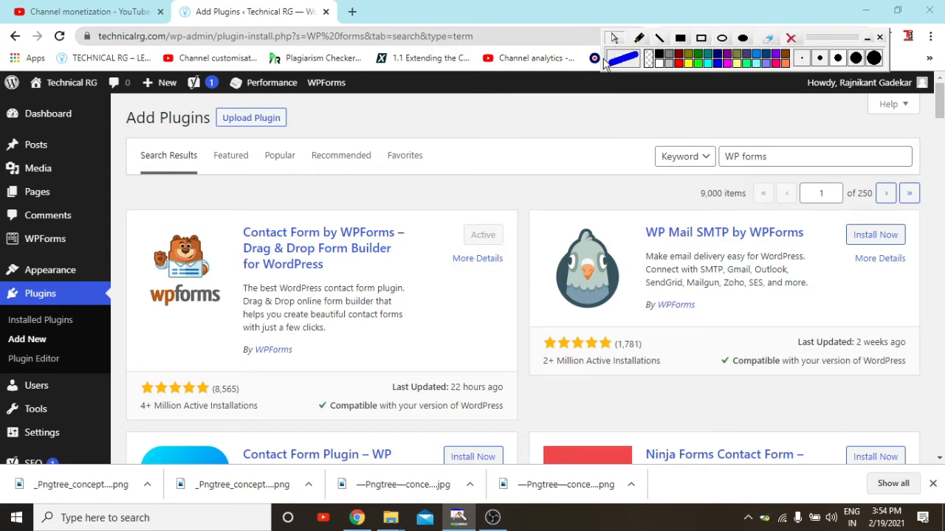
Step: Open the WPForms forms overview, outline its Add New option in blue and clear the outline
click(33, 248)
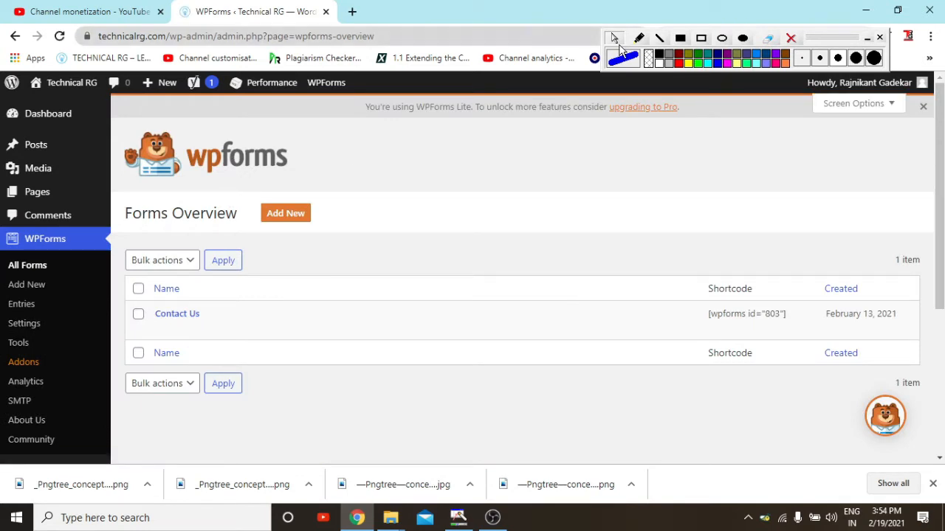
click(699, 39)
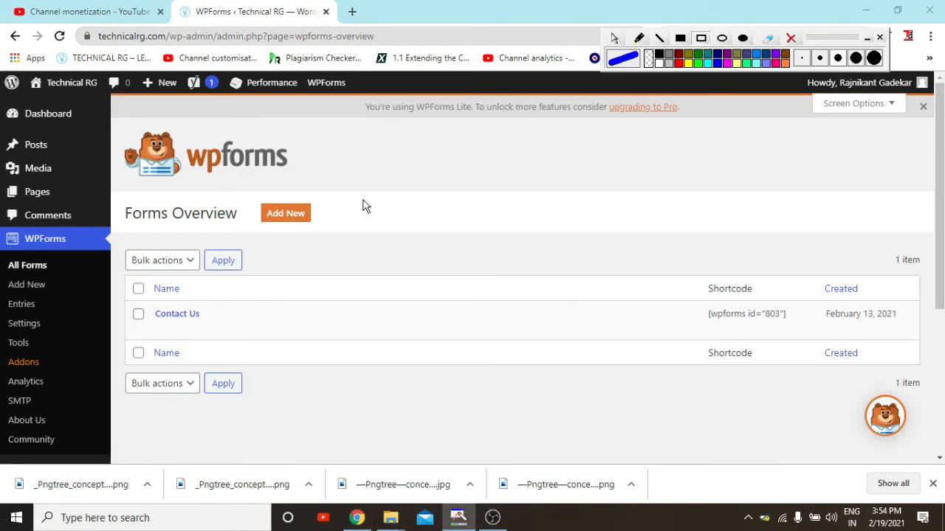
drag(245, 191, 318, 240)
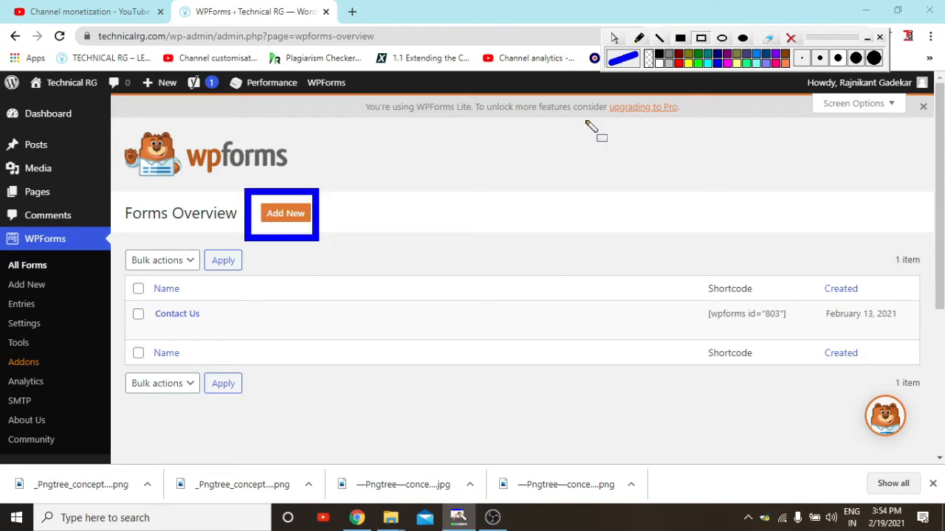
click(790, 39)
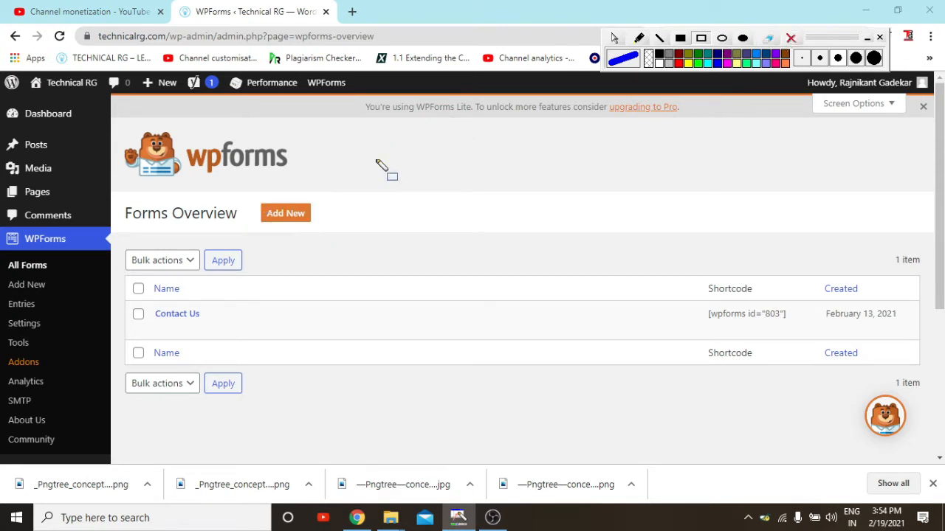
click(615, 38)
Step: Start a new form in WPForms and name it "Contact Us"
click(288, 218)
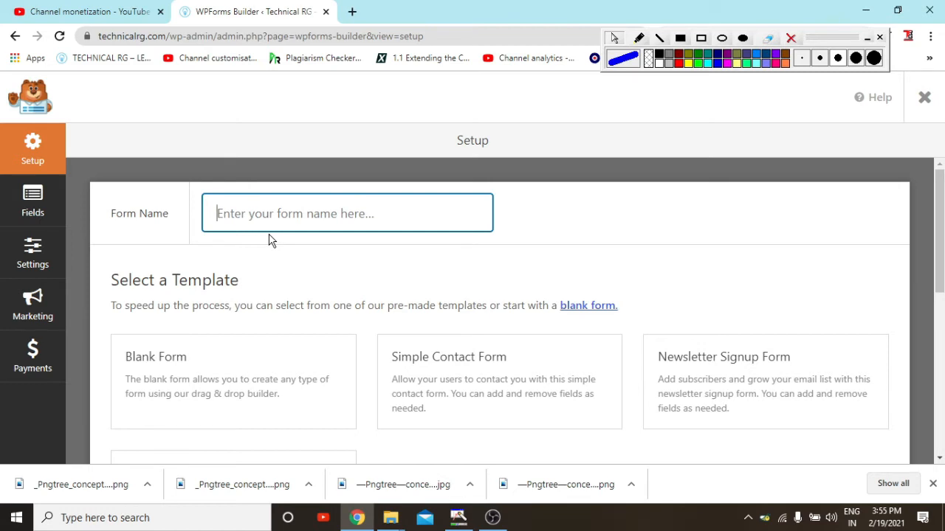
text(Contact Us)
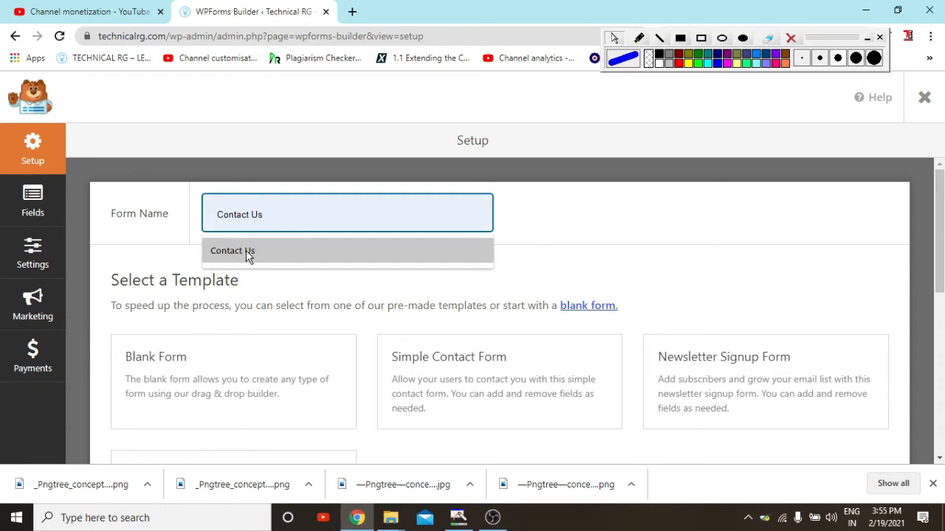
click(246, 250)
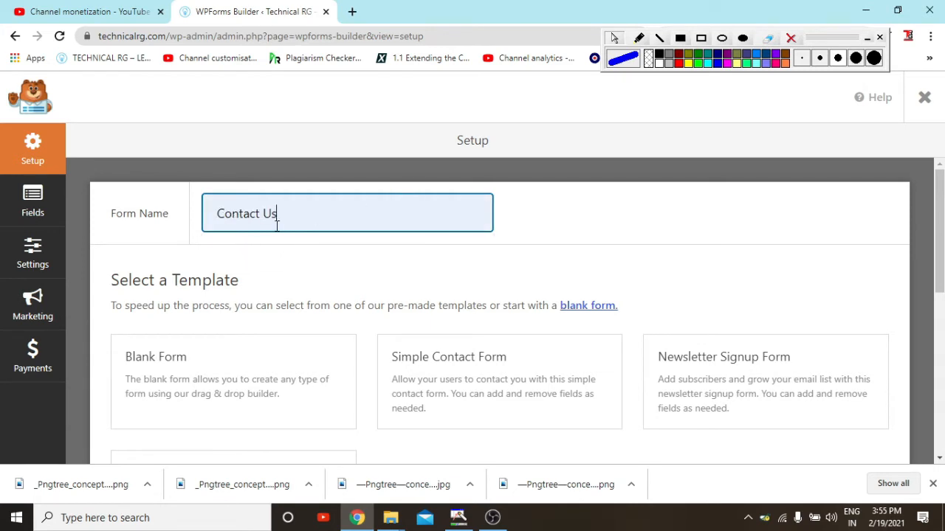
Step: Outline the Blank, Simple Contact, Newsletter Signup and Suggestion form templates with blue rectangles and clear the annotations
scroll(350, 268, down, 1)
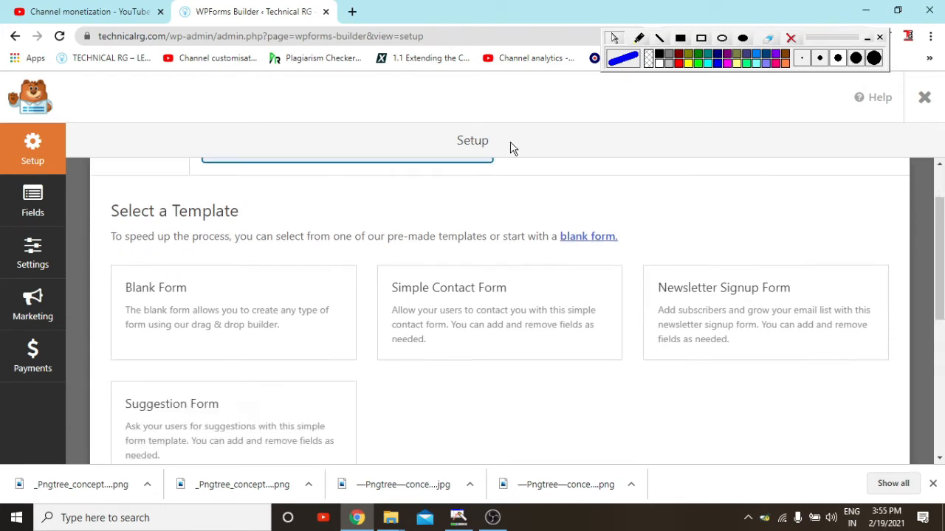
click(701, 39)
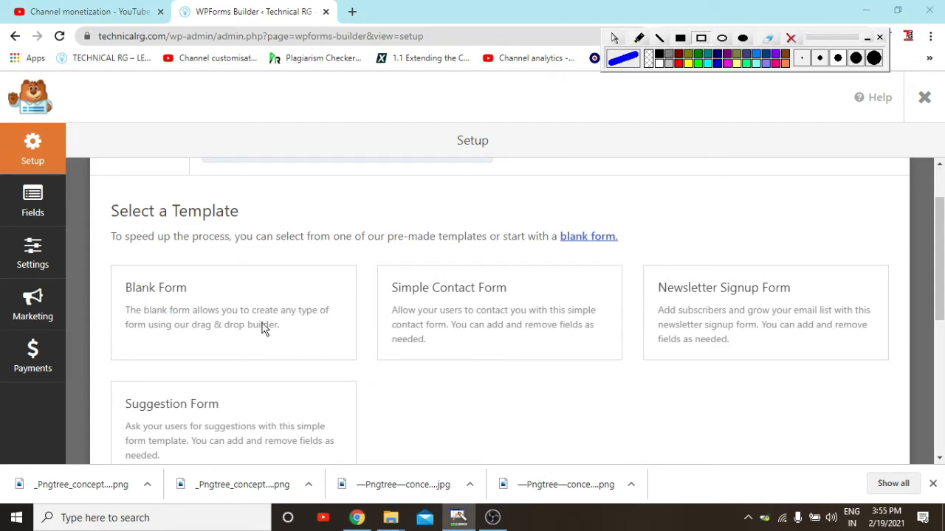
drag(103, 257, 313, 391)
drag(363, 245, 611, 411)
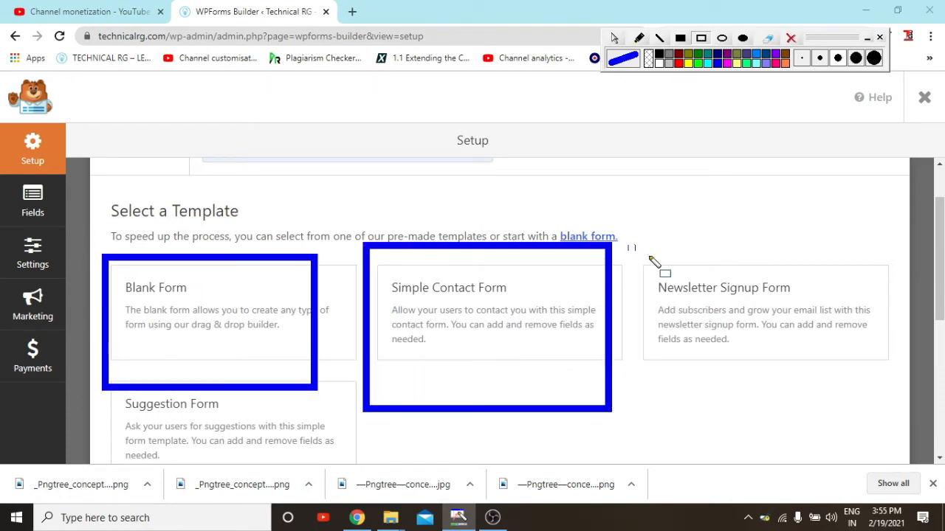
drag(629, 246, 915, 436)
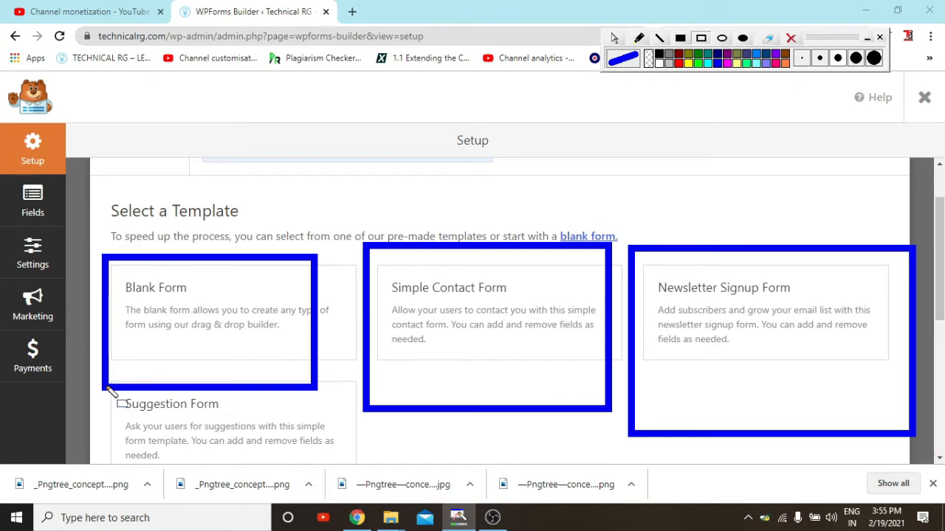
drag(105, 384, 338, 469)
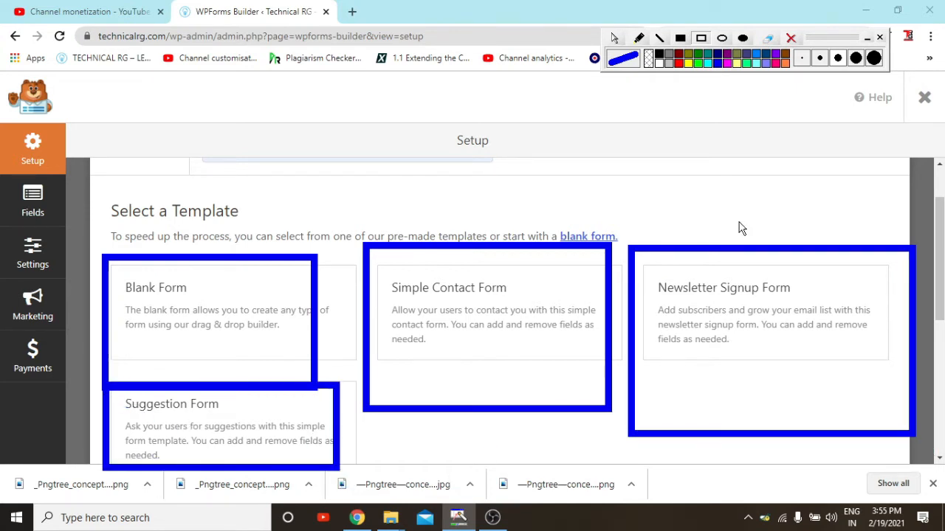
click(790, 38)
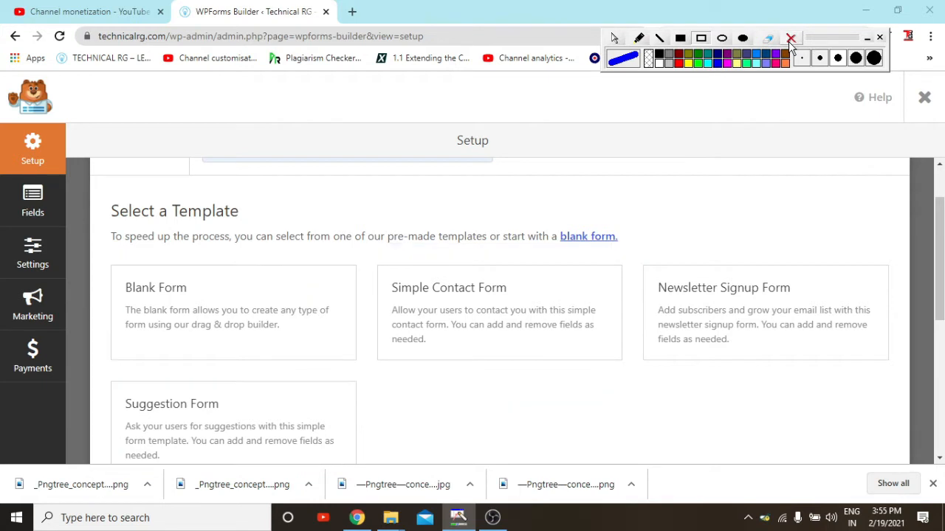
Step: Outline only the Simple Contact Form template with a blue rectangle and clear it
click(614, 38)
click(701, 38)
mouse_move(365, 250)
mouse_down()
mouse_move(721, 435)
mouse_move(638, 394)
mouse_up()
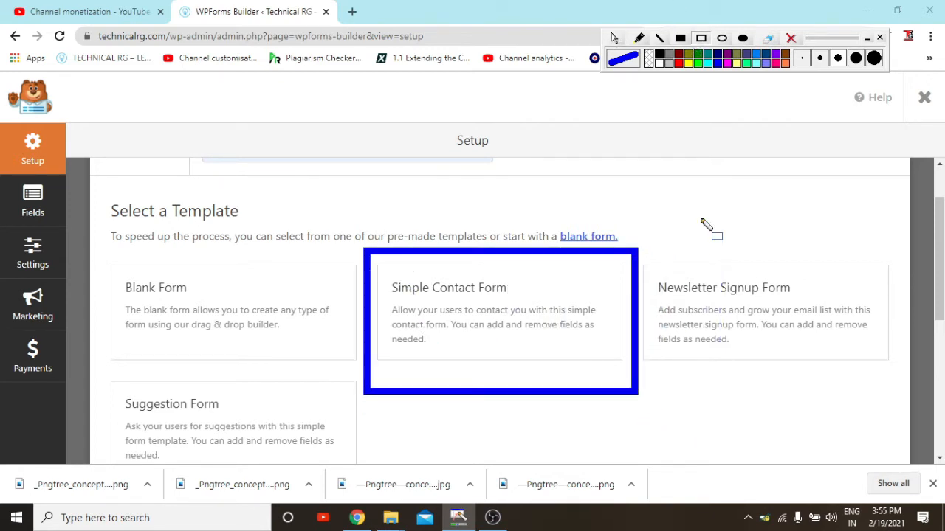
click(792, 38)
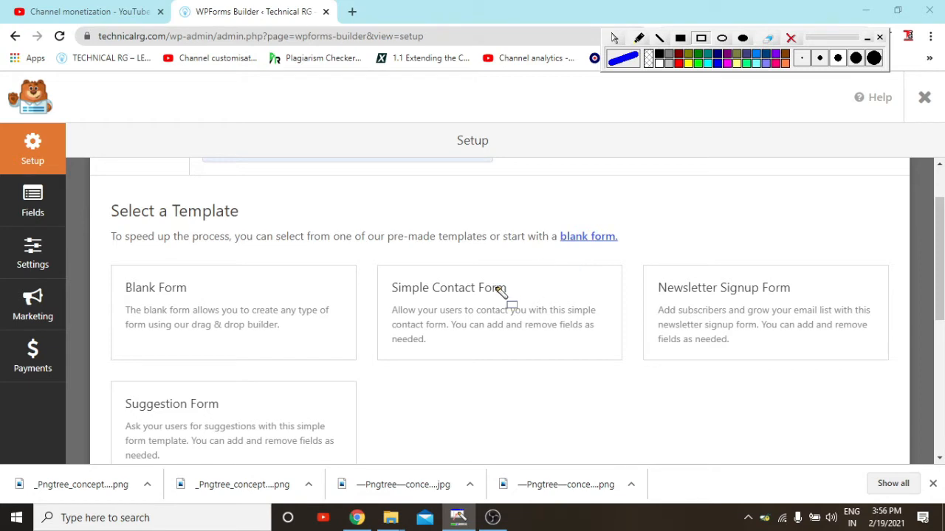
Step: Create the form from the Simple Contact Form template and dismiss the browser's downloads bar
click(614, 37)
mouse_move(460, 327)
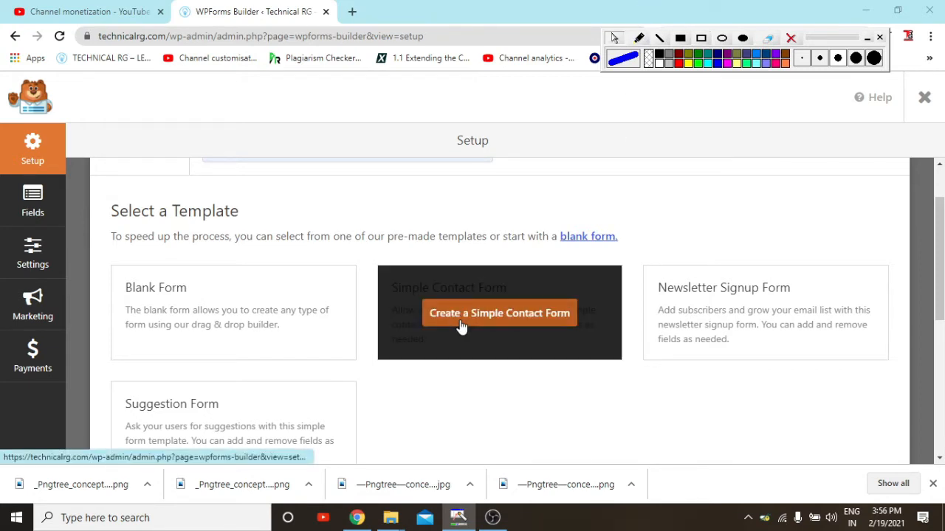
click(510, 323)
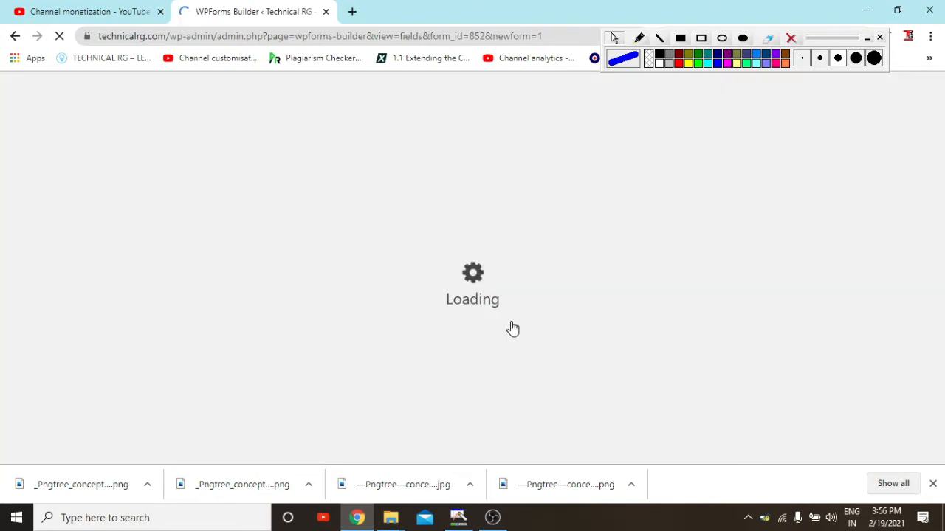
click(933, 484)
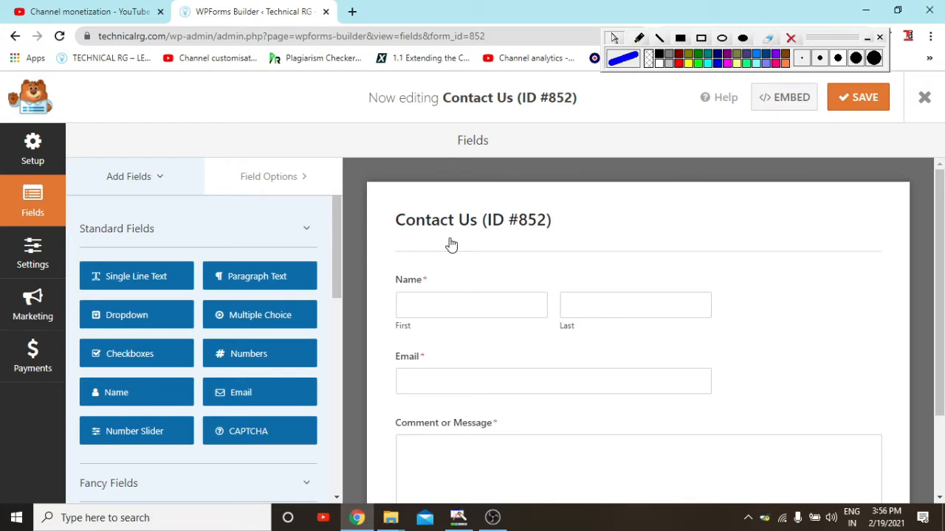
Step: Remove the ID suffix from the form's name, leaving it as "Contact Us"
scroll(554, 288, down, 3)
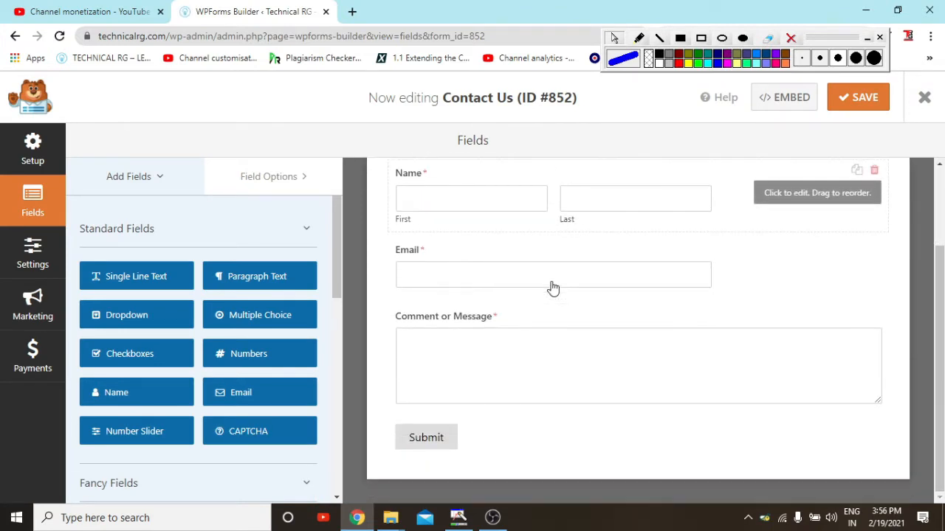
scroll(611, 326, up, 3)
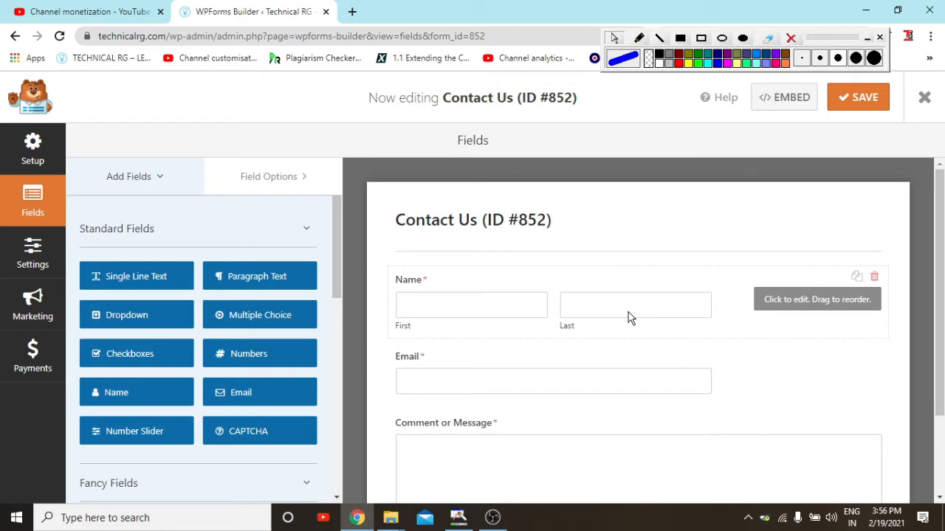
click(459, 226)
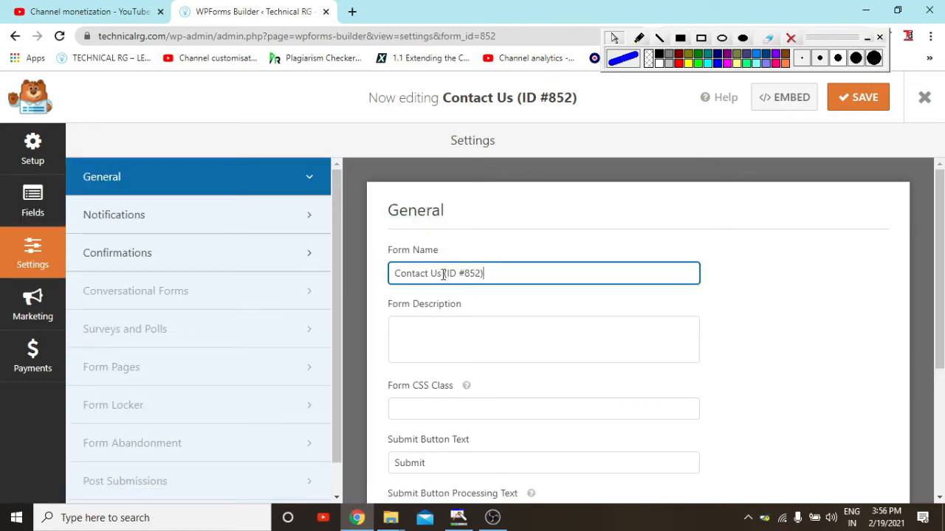
shift+click(547, 280)
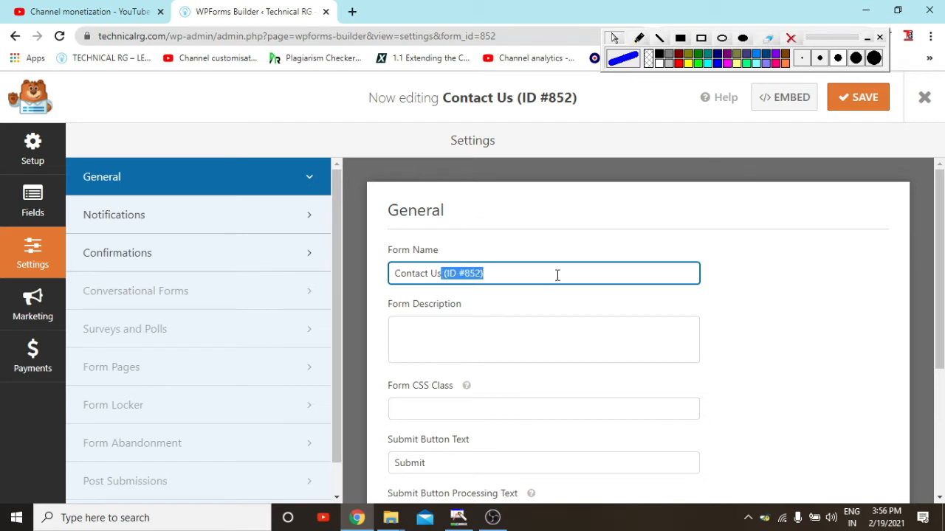
key(BackSpace)
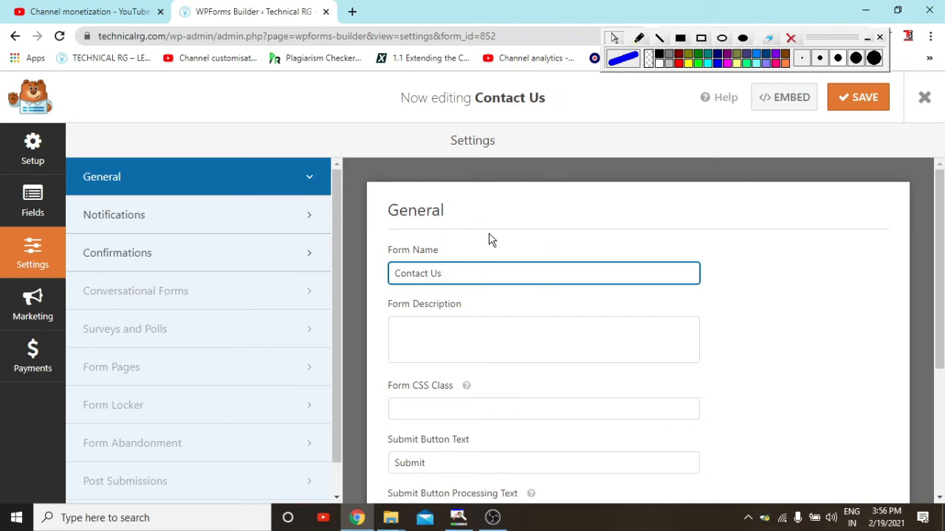
Step: Review the form's general settings, including the submit button and anti-spam options, glance at Notifications, and return to the form fields
scroll(481, 324, down, 2)
scroll(483, 332, up, 2)
scroll(483, 331, down, 2)
scroll(458, 276, up, 1)
scroll(498, 325, down, 2)
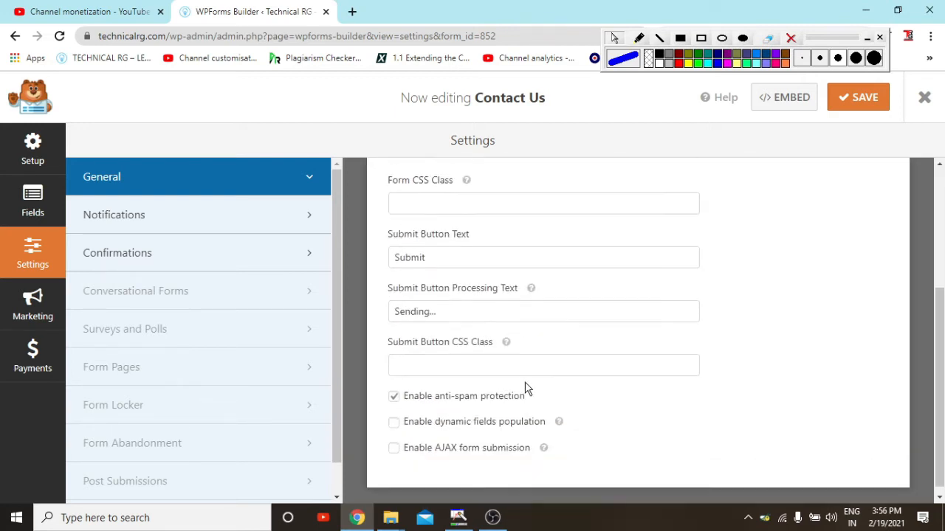
scroll(516, 332, up, 2)
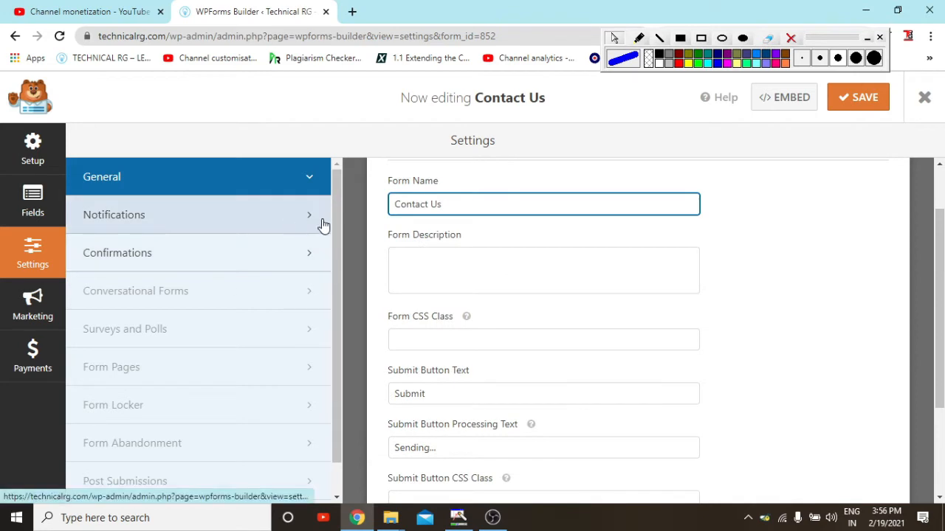
click(307, 216)
click(168, 171)
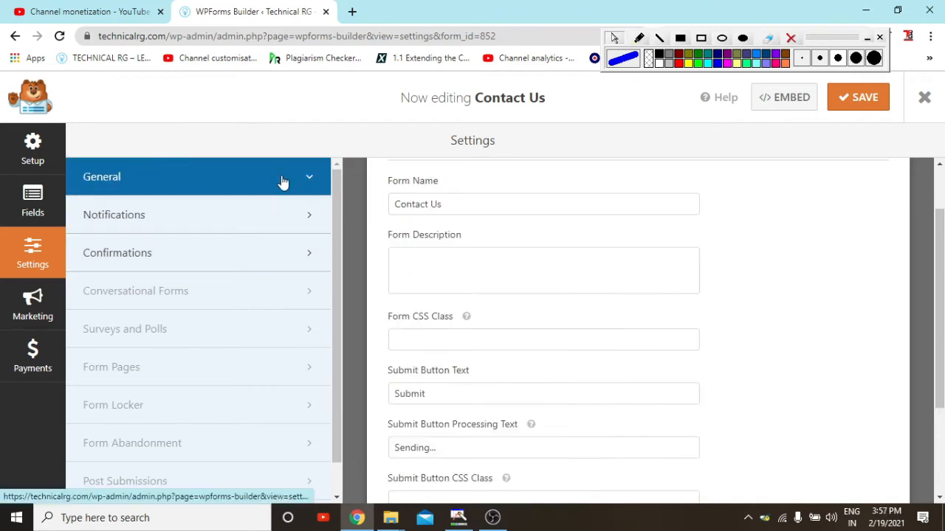
click(31, 207)
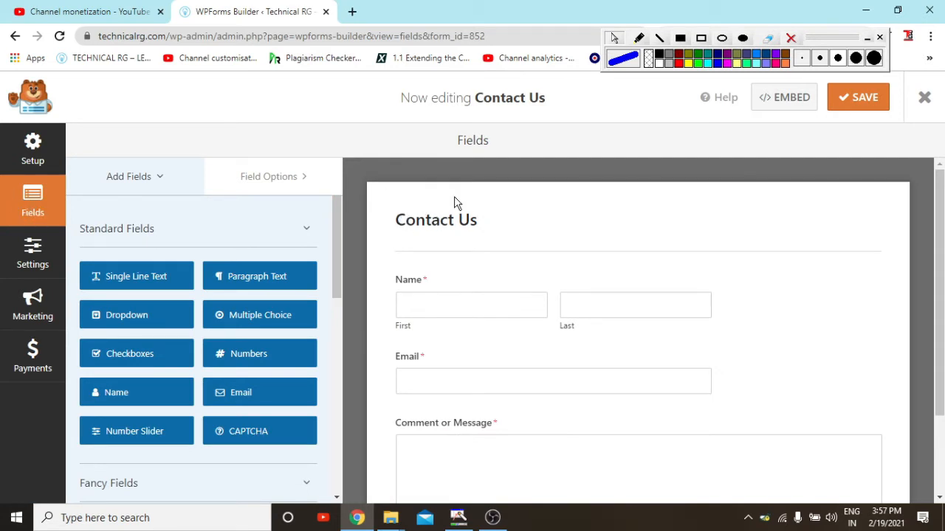
Step: Outline the whole Contact Us form preview with a blue rectangle and clear the annotation
click(701, 37)
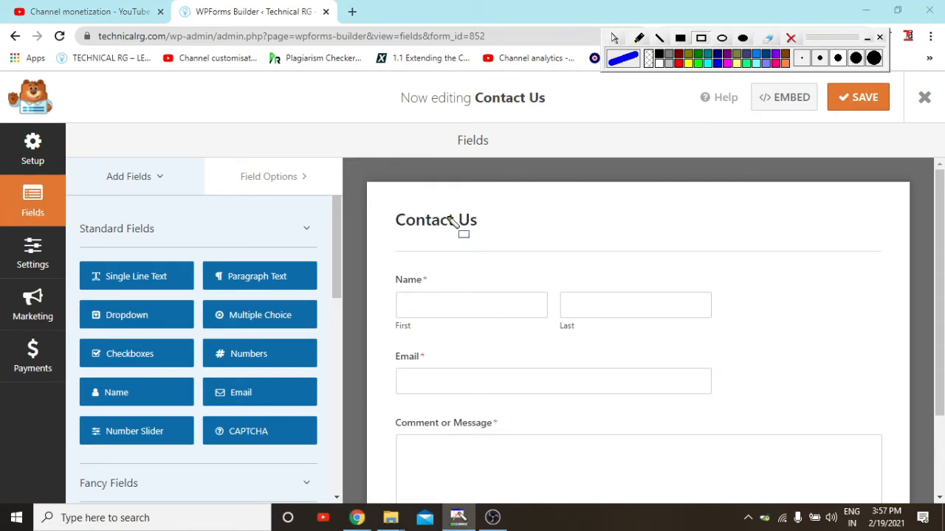
mouse_move(371, 181)
mouse_down()
mouse_move(899, 476)
mouse_move(911, 506)
mouse_up()
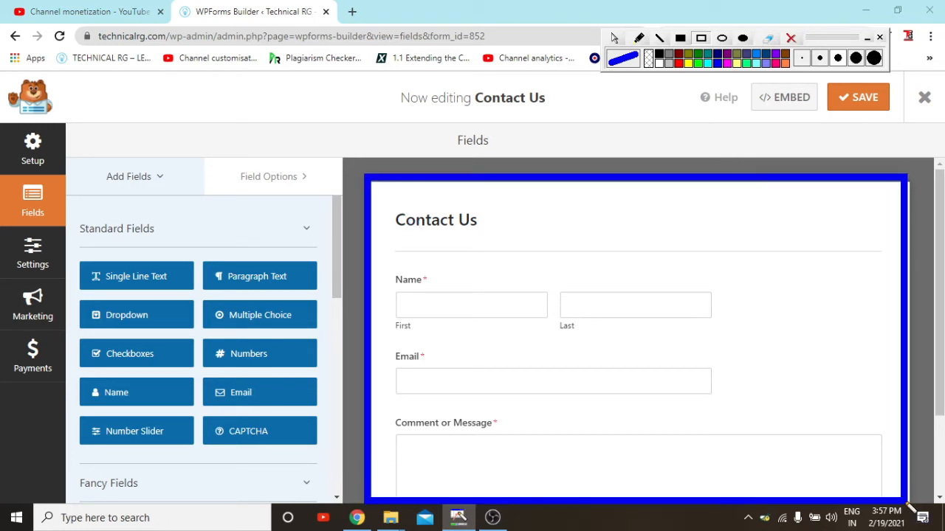
click(793, 41)
click(613, 37)
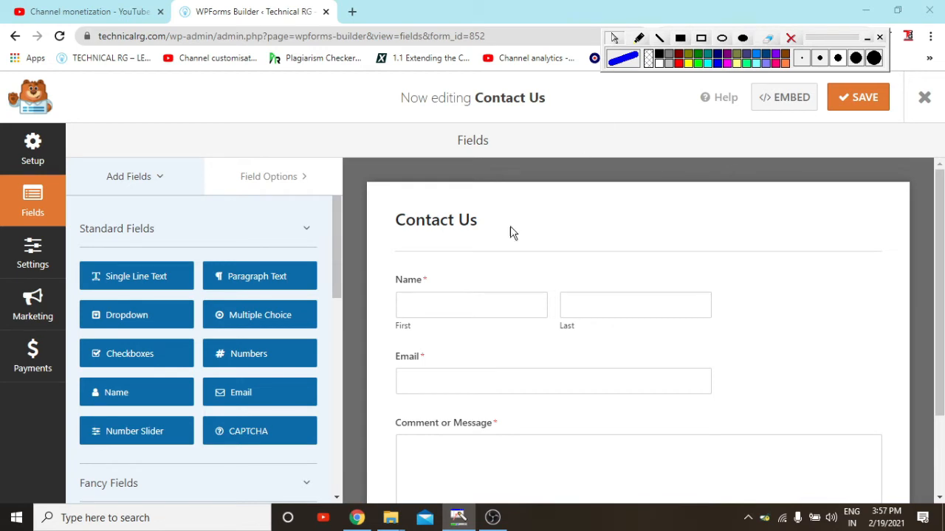
Step: Change the Name field's label to "Full Name" and choose First Last as its format
click(415, 282)
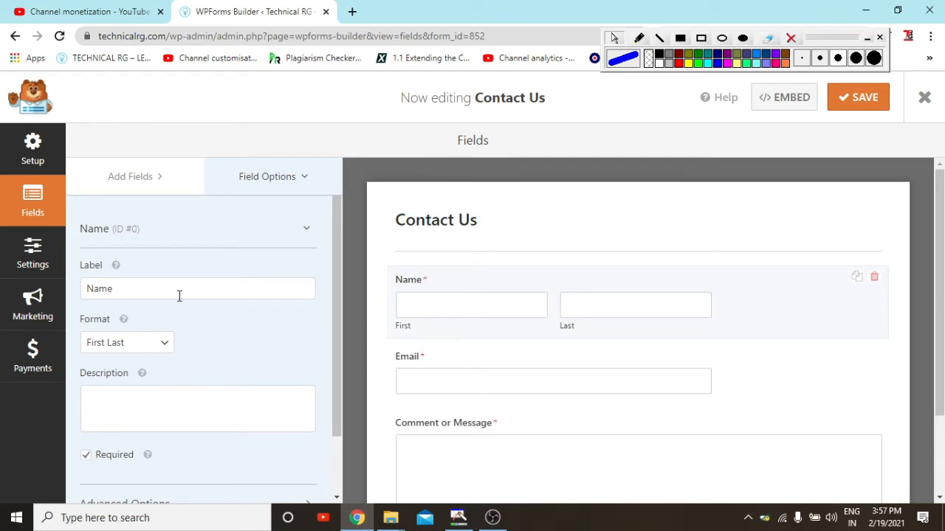
click(133, 288)
key(BackSpace)
key(BackSpace)
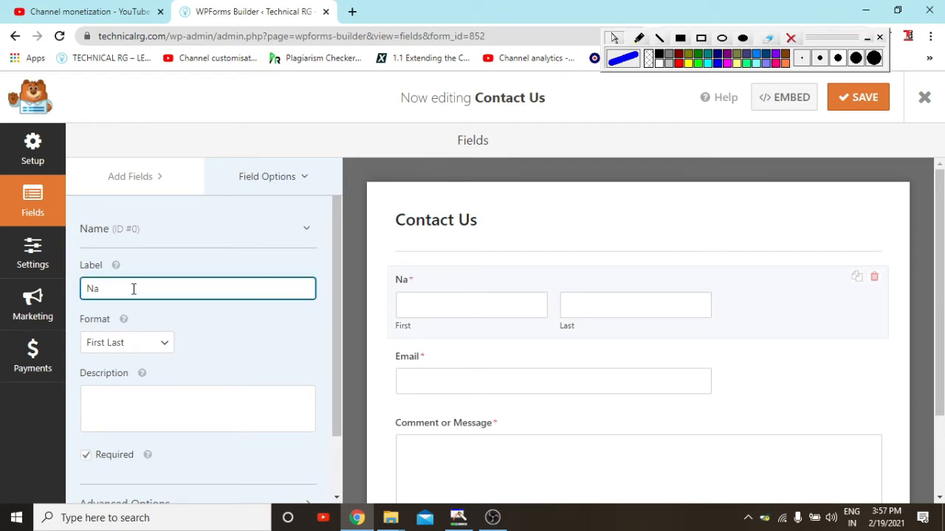
text(Full Name)
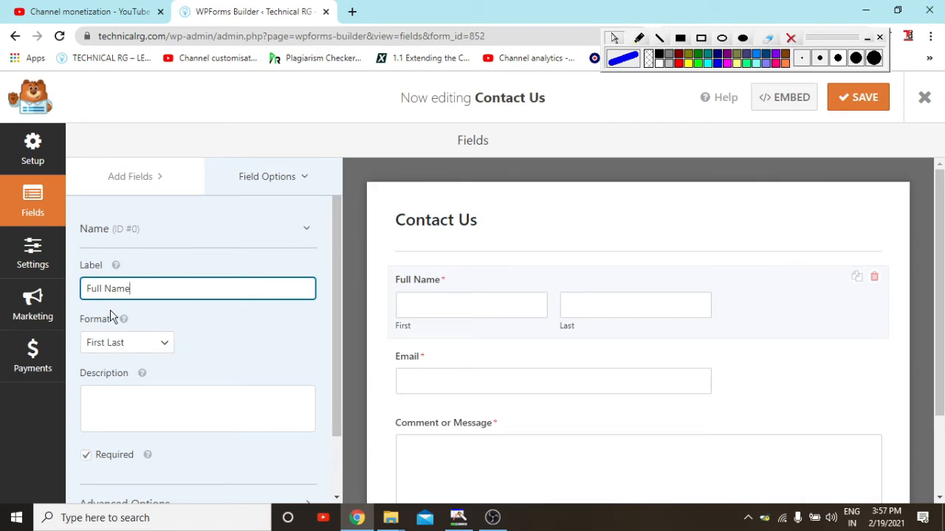
scroll(139, 321, down, 1)
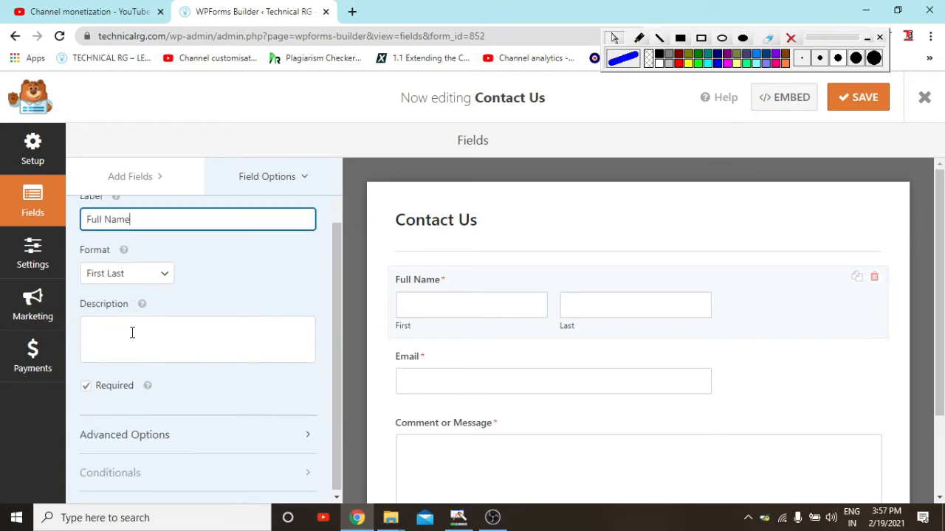
click(118, 276)
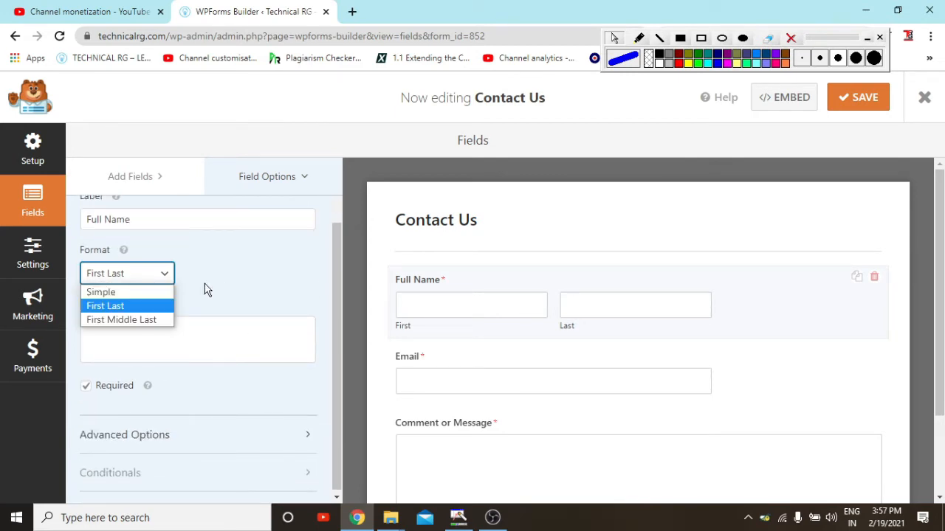
click(120, 308)
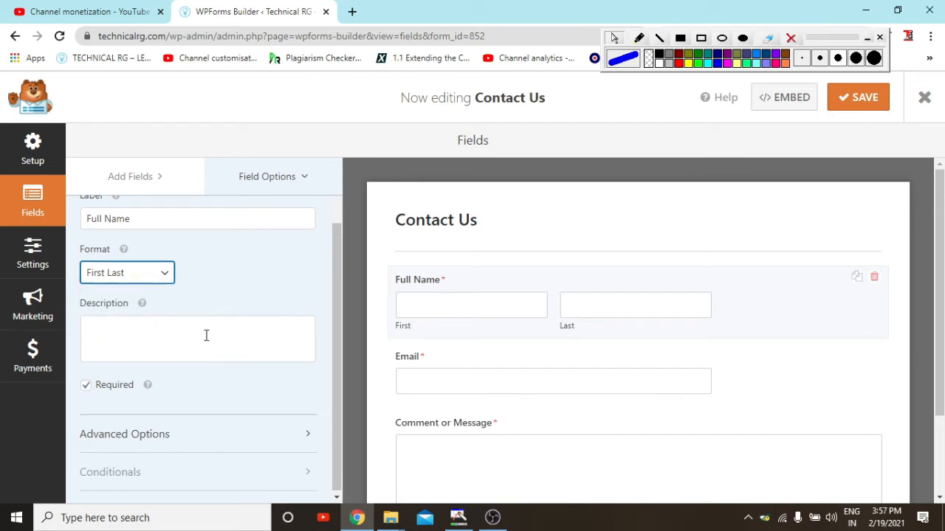
scroll(313, 327, up, 1)
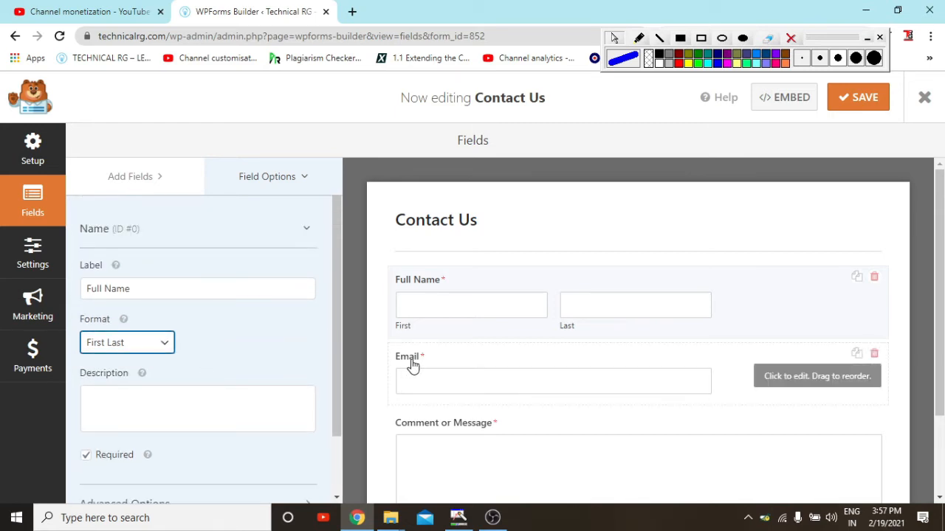
Step: Outline the Full Name field and its required asterisk with blue rectangles and clear the annotations
scroll(414, 364, down, 1)
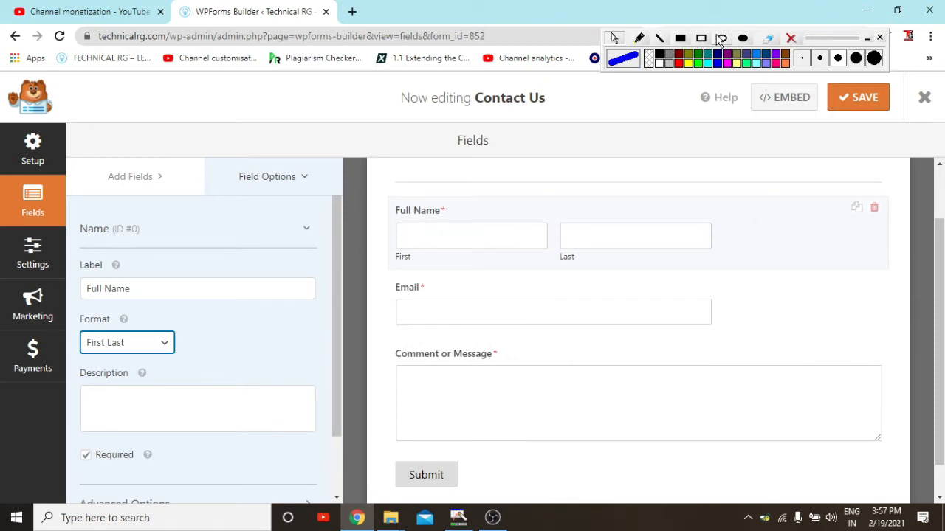
click(701, 39)
mouse_move(383, 183)
mouse_down()
mouse_move(592, 261)
mouse_move(807, 270)
mouse_move(799, 260)
mouse_up()
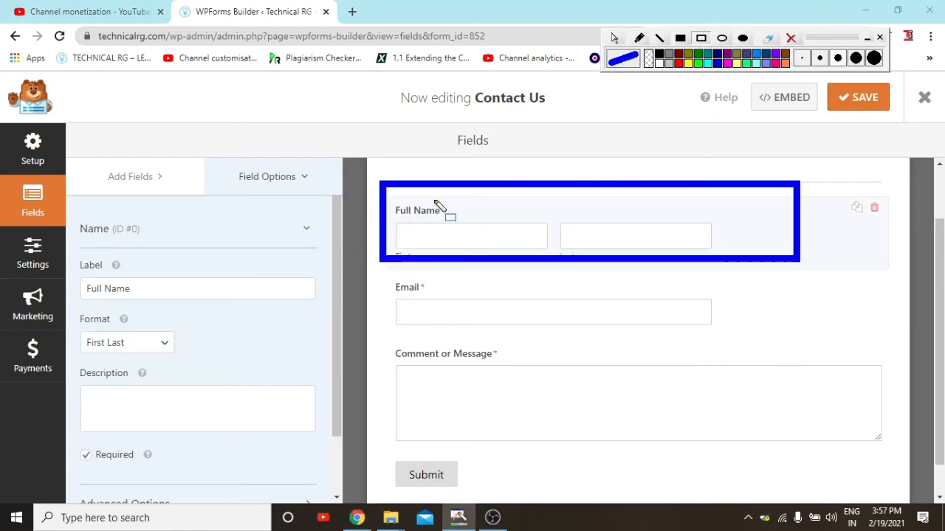
drag(434, 198, 459, 221)
click(790, 38)
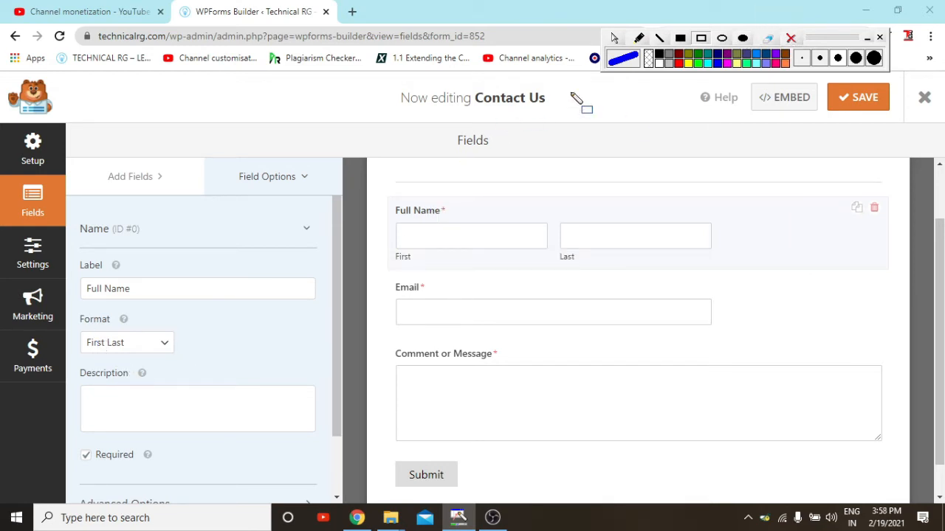
click(615, 38)
Step: Check the Full Name field's Required option, keeping it enabled, and inspect the Email field's options
click(87, 456)
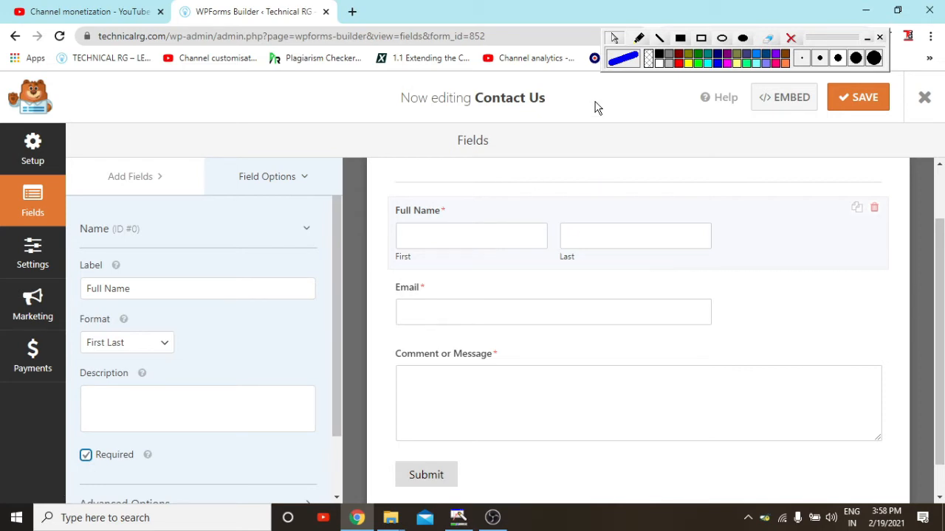
click(702, 38)
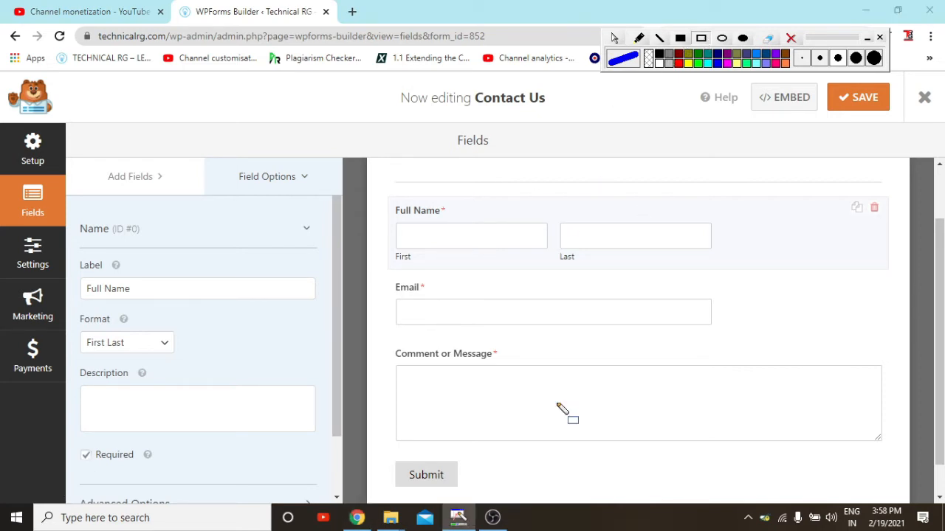
click(614, 38)
click(404, 307)
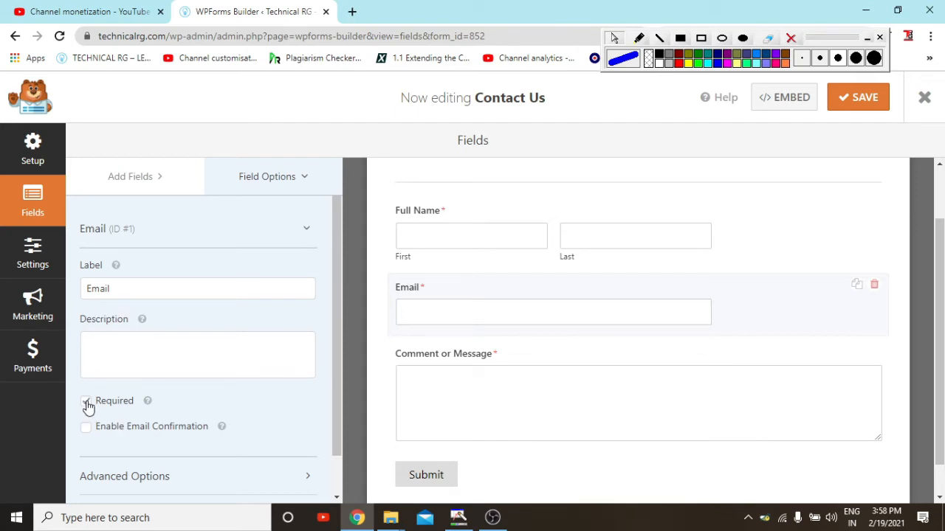
scroll(88, 407, down, 1)
scroll(440, 375, down, 1)
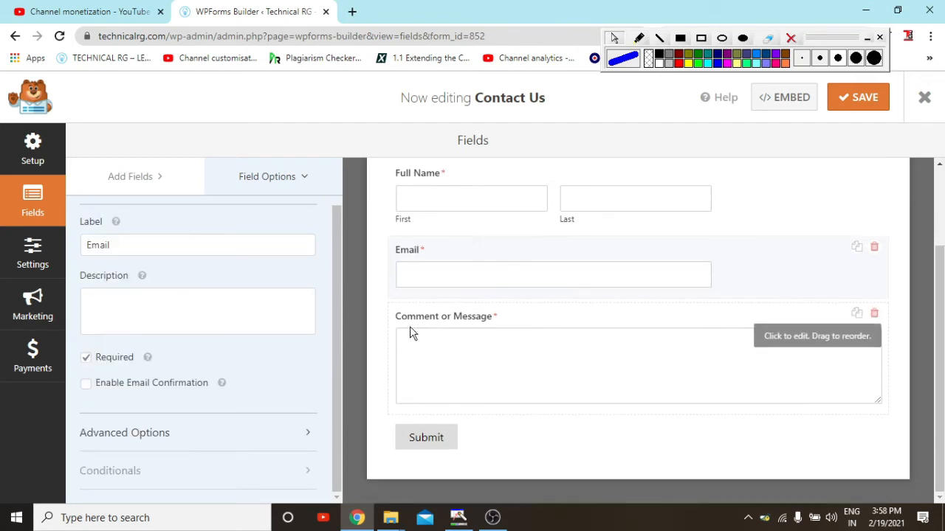
Step: Change the Comment or Message field's label to "Feedback" and keep its options expanded
click(441, 327)
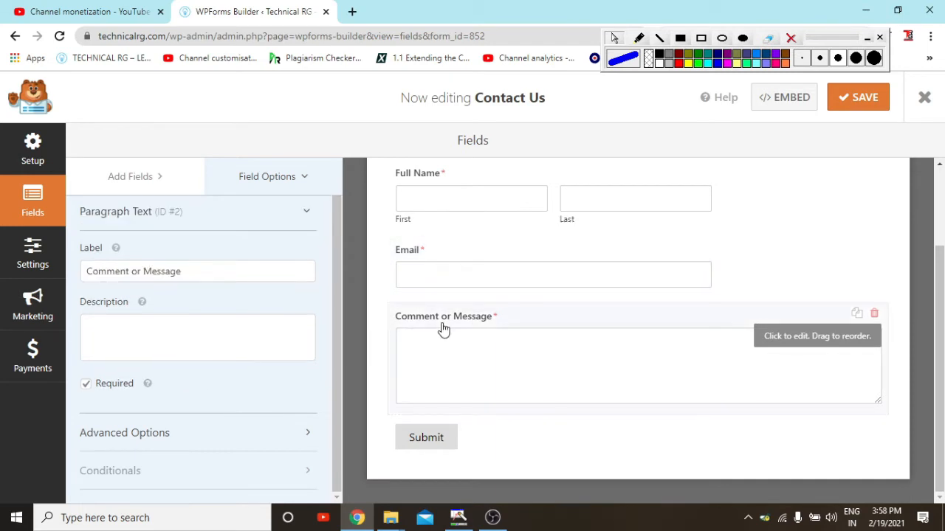
click(200, 272)
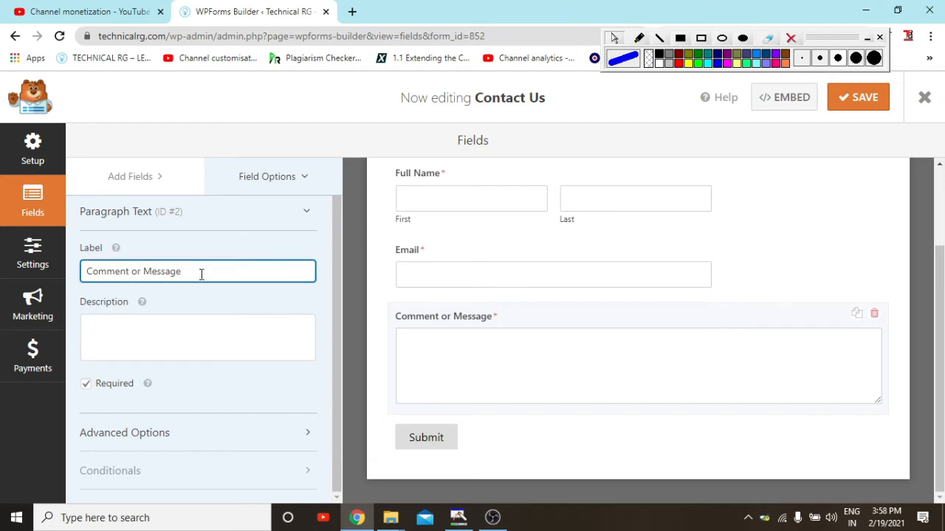
key(ctrl+a)
text(Feedback)
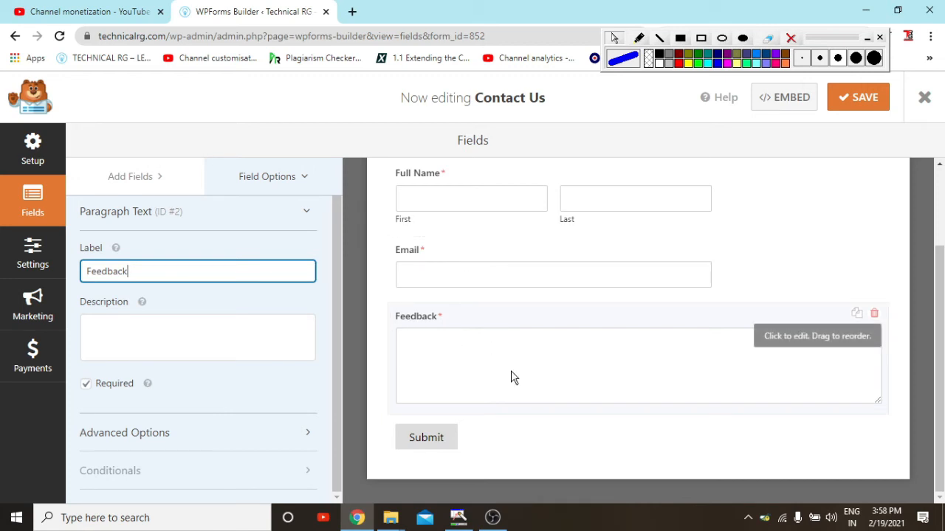
scroll(178, 282, up, 1)
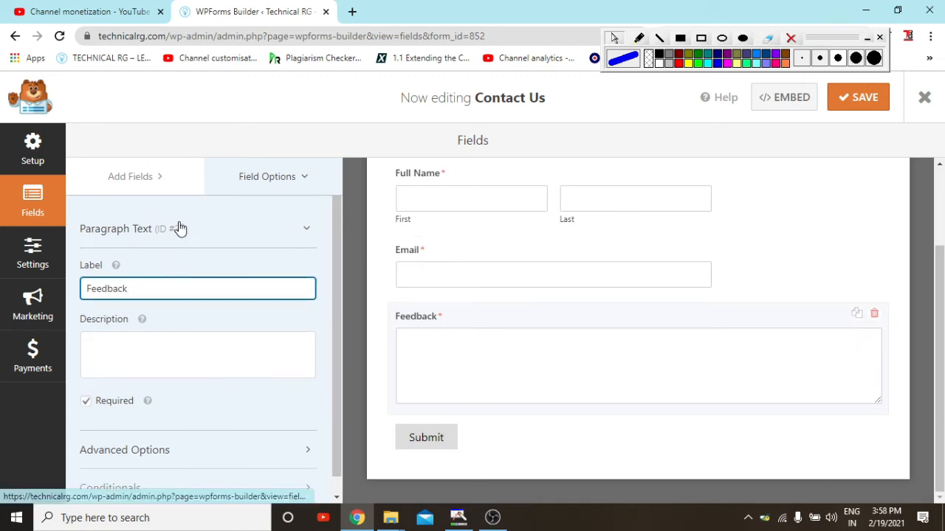
click(302, 235)
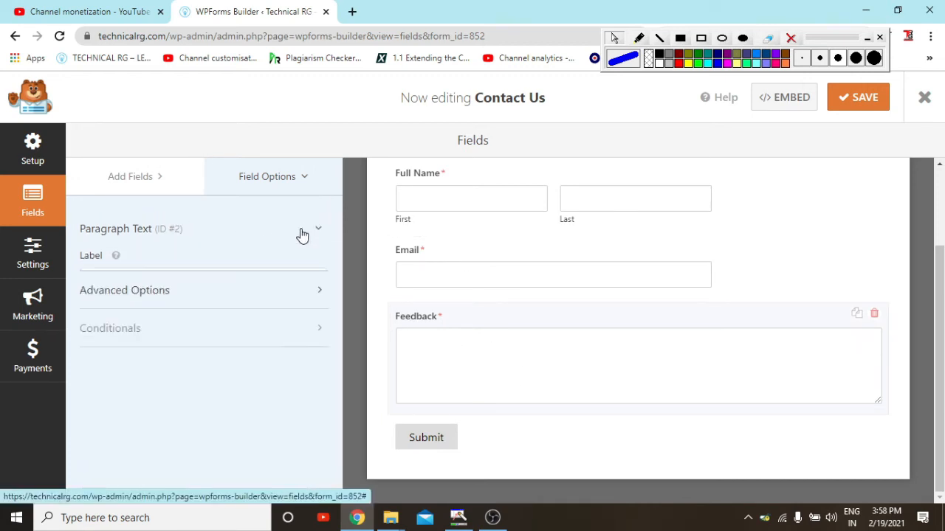
click(296, 235)
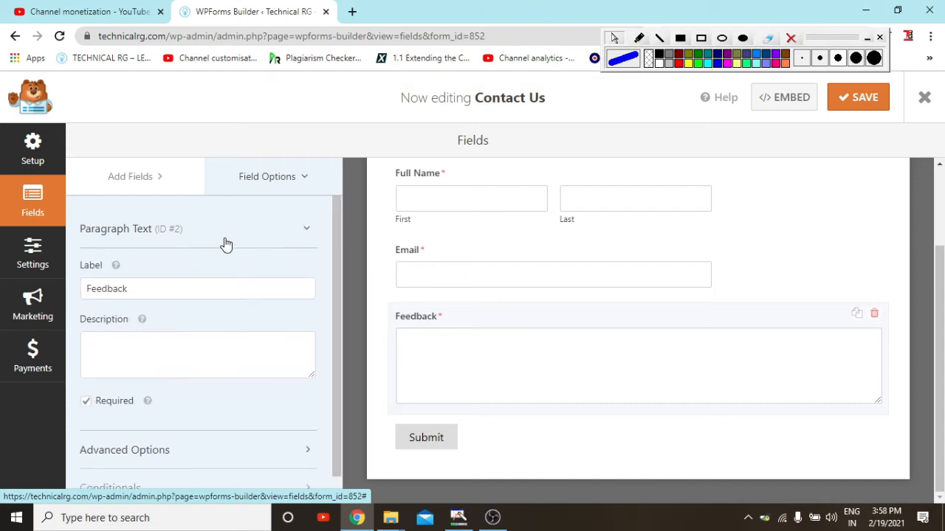
Step: Add two Single Line Text fields to the form, placing both between the Feedback field and the Submit button
click(270, 180)
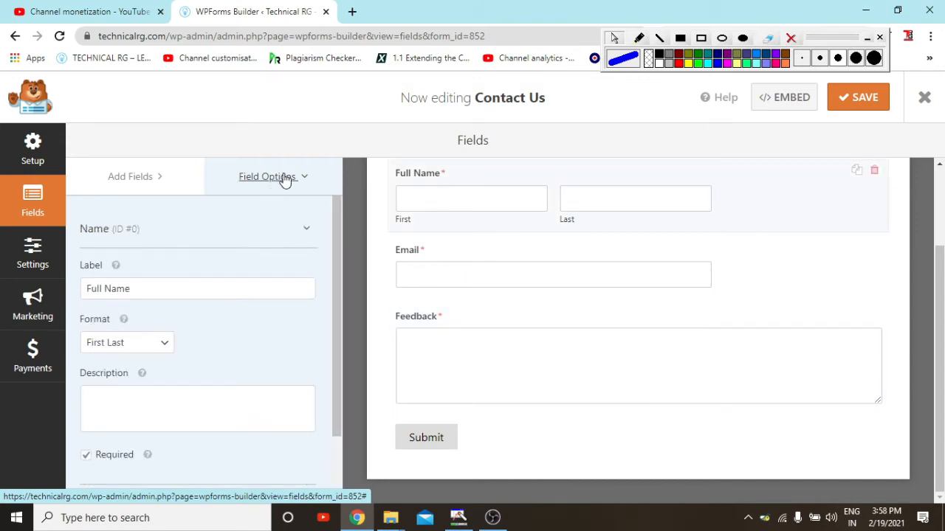
click(152, 179)
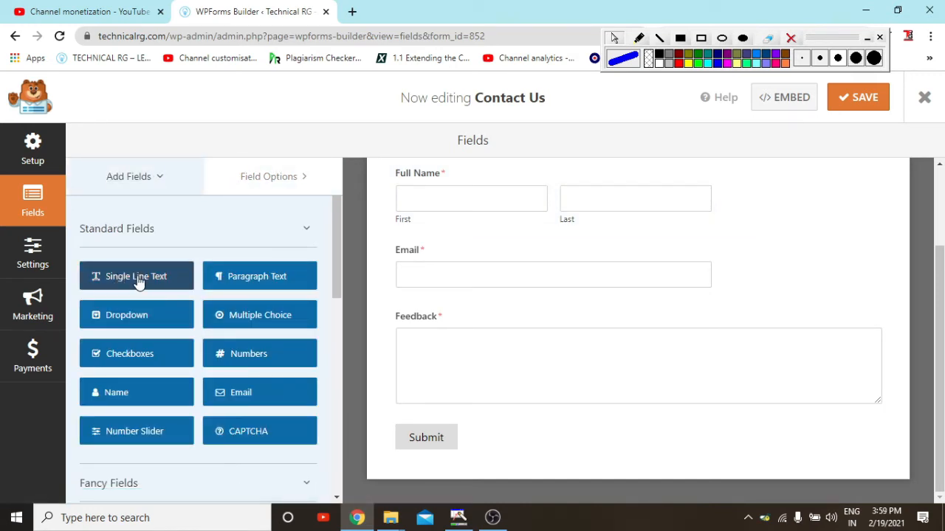
drag(152, 280, 122, 270)
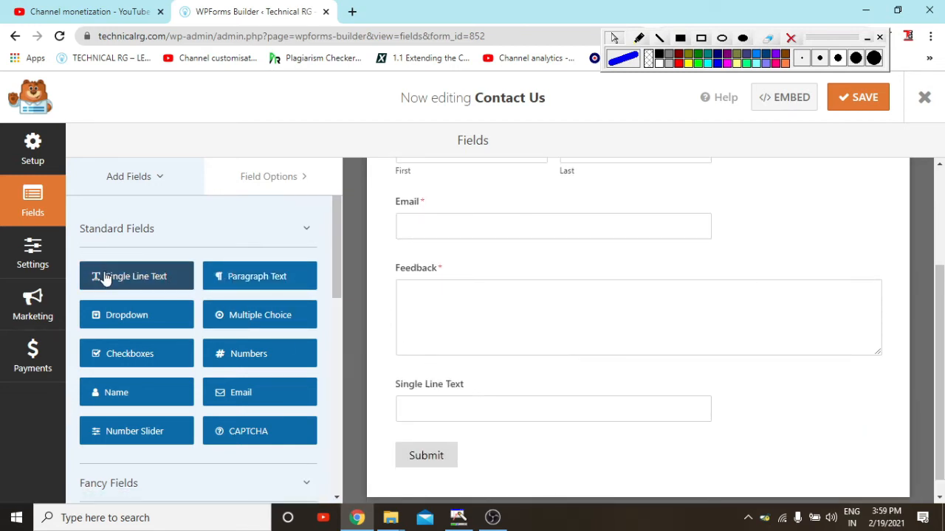
drag(107, 279, 443, 394)
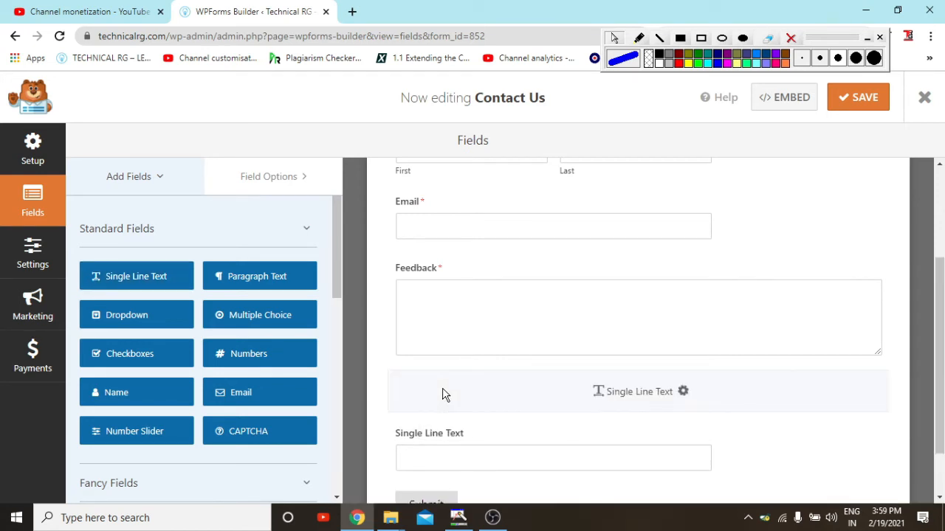
scroll(556, 397, down, 1)
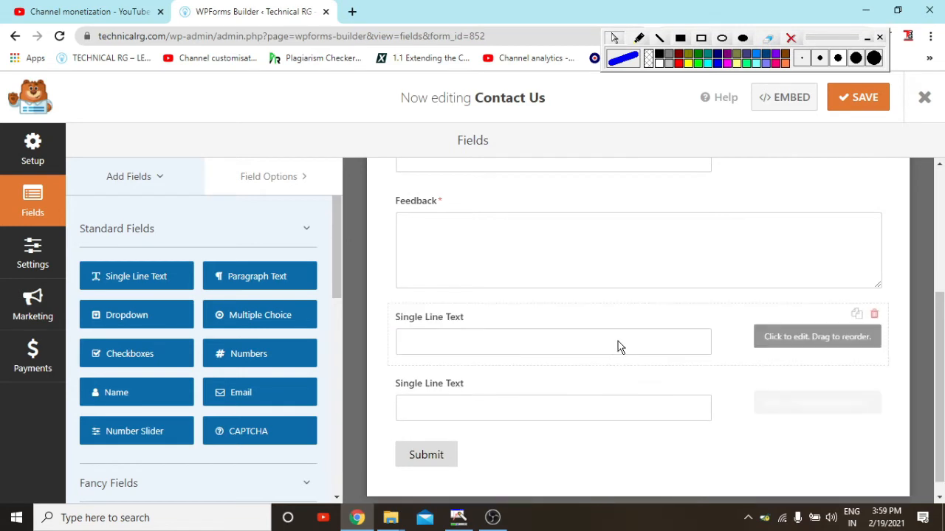
Step: Change the label of the Single Line Text field directly below Feedback to "Mobile Number"
click(448, 322)
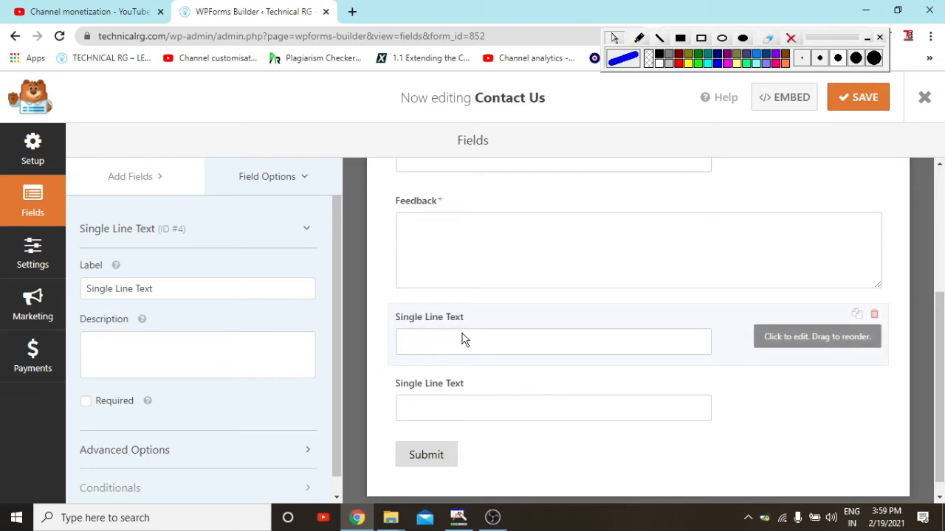
click(182, 289)
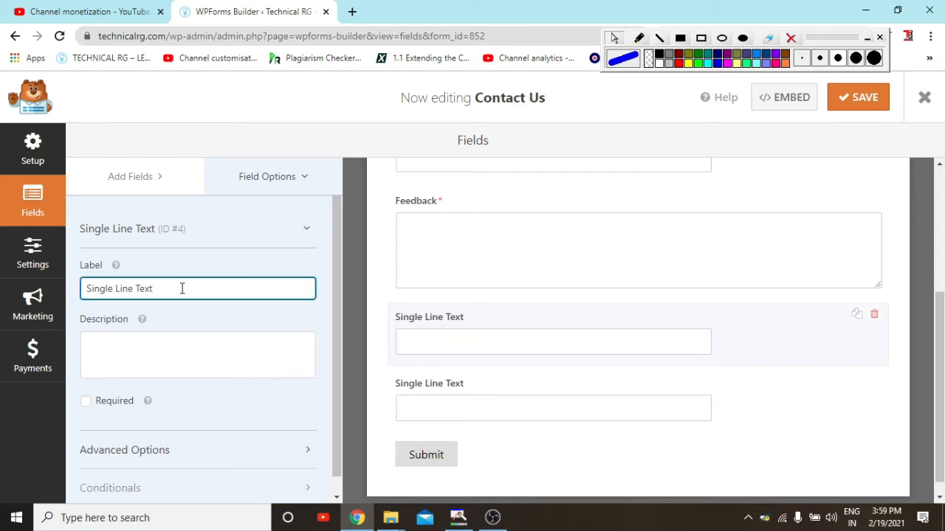
key(ctrl+a)
key(BackSpace)
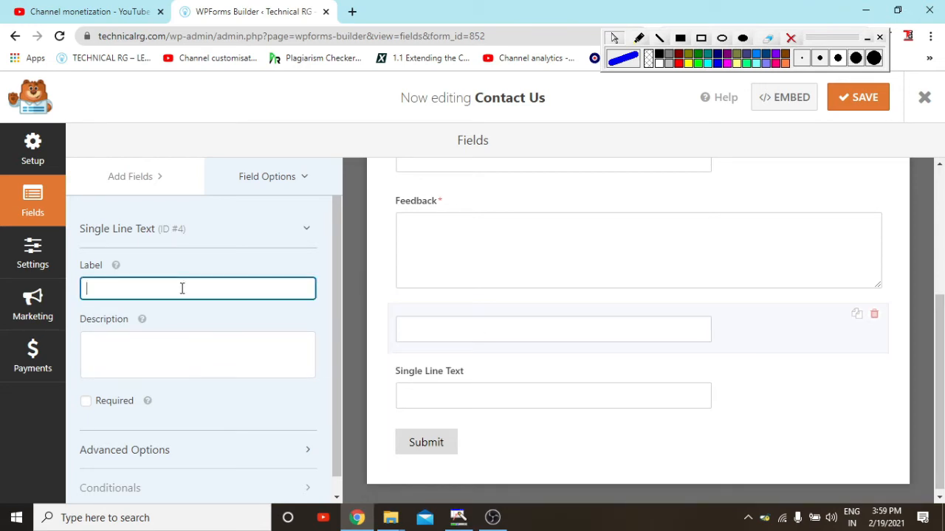
text(Mb)
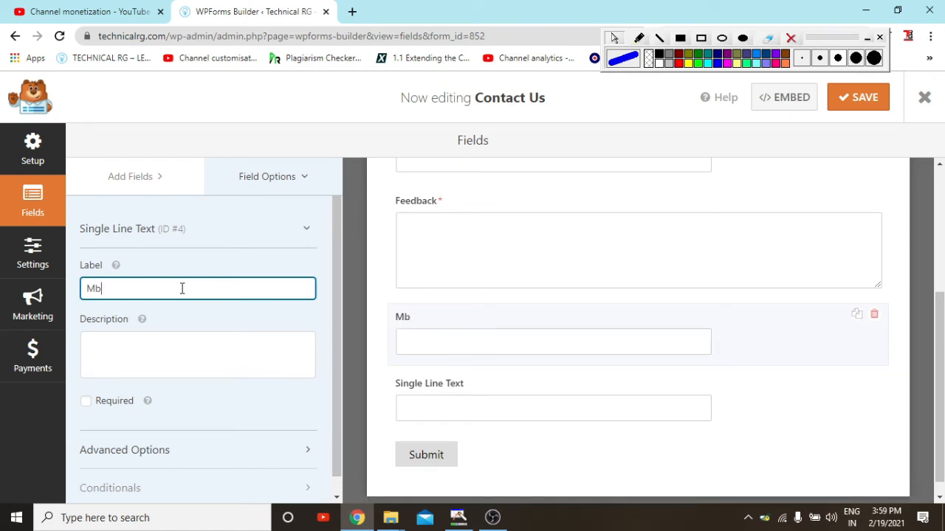
key(BackSpace)
text(obile Number)
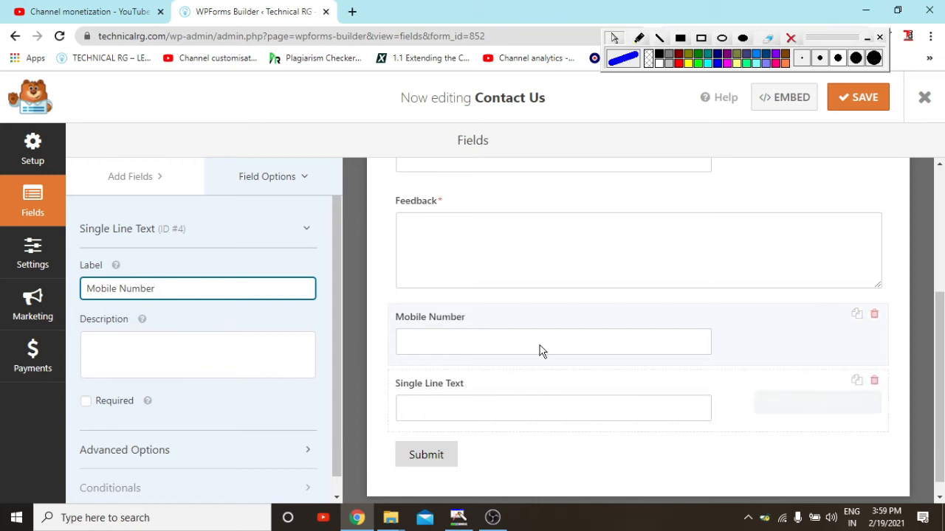
Step: Delete the extra Single Line Text field below the Mobile Number field
click(483, 399)
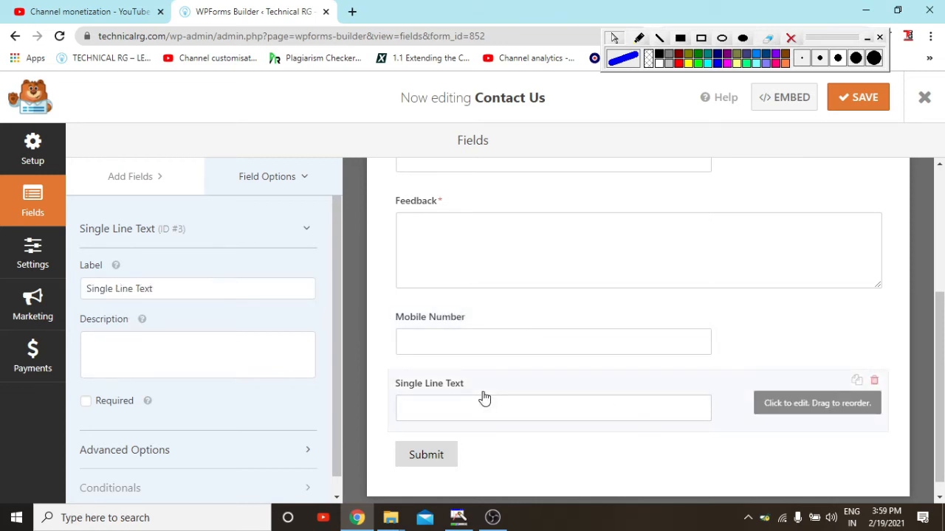
click(874, 382)
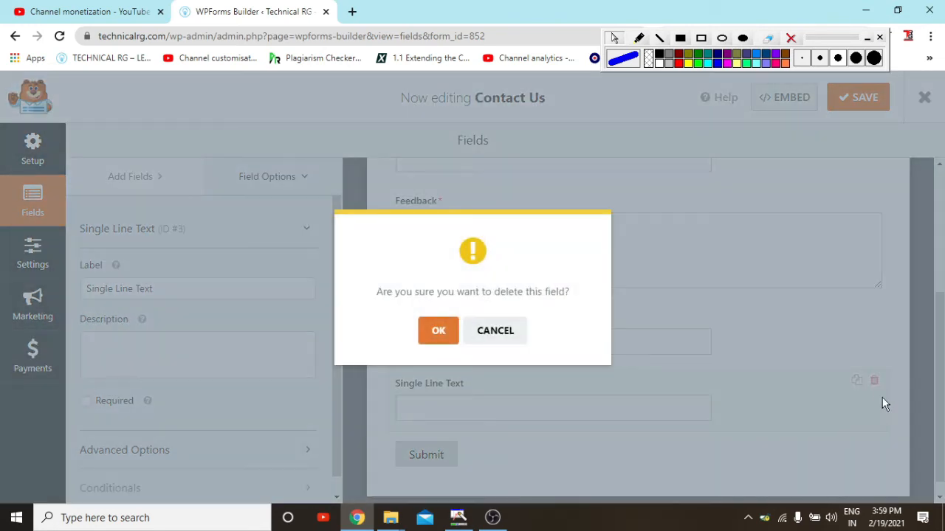
click(440, 333)
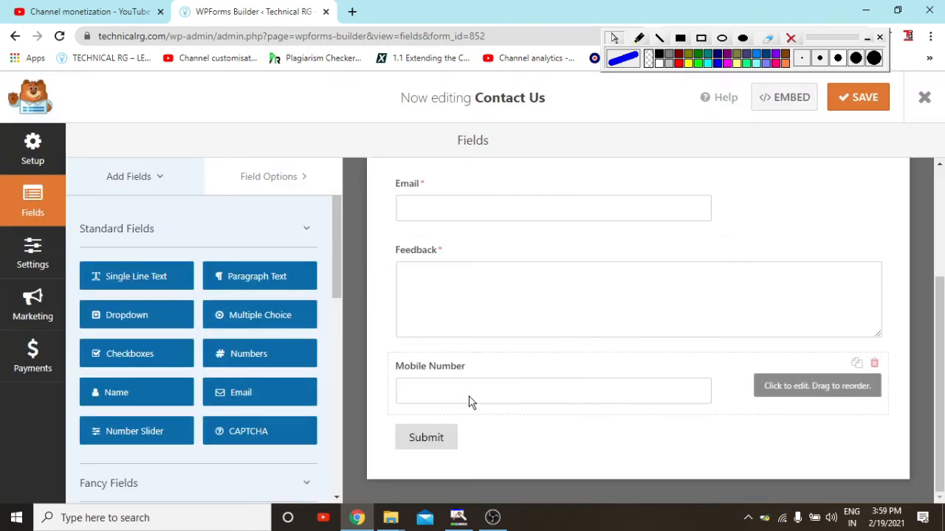
Step: Add a Dropdown field between the Feedback and Mobile Number fields
scroll(472, 402, up, 3)
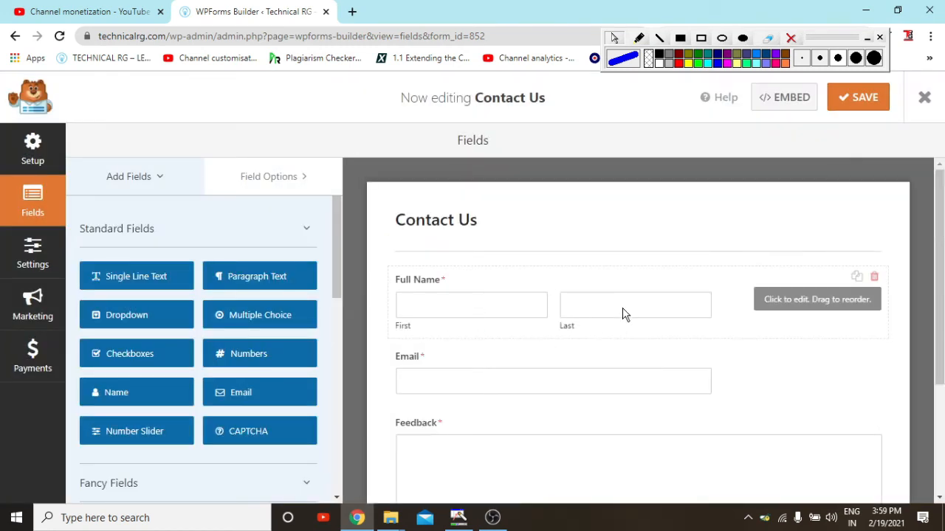
scroll(625, 310, down, 2)
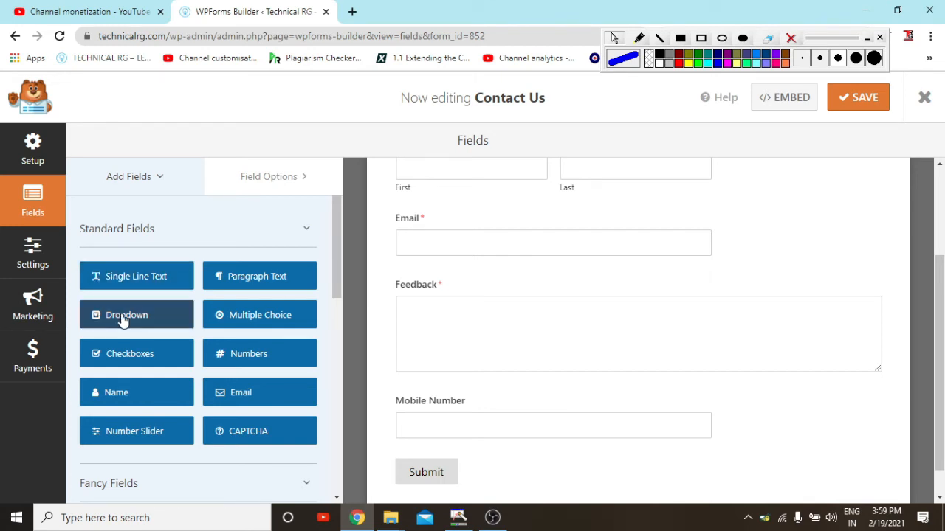
drag(118, 323, 406, 400)
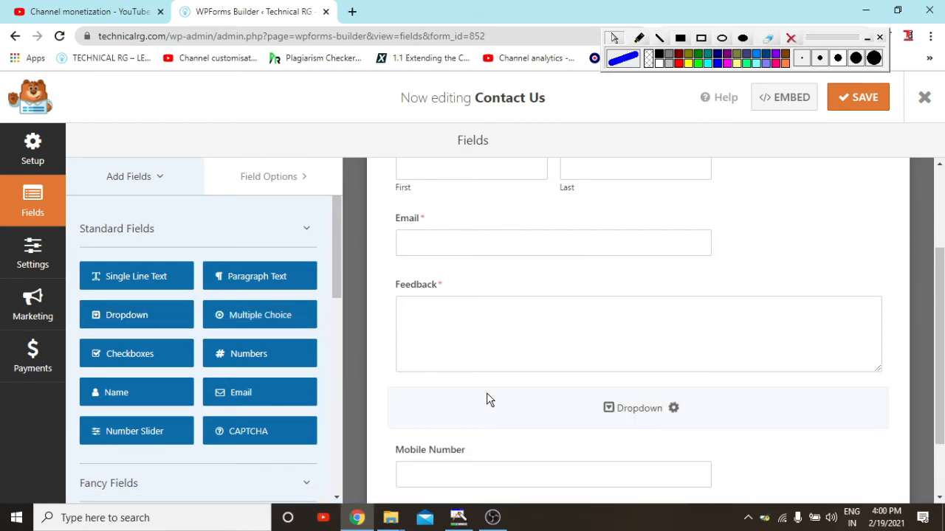
scroll(487, 394, down, 2)
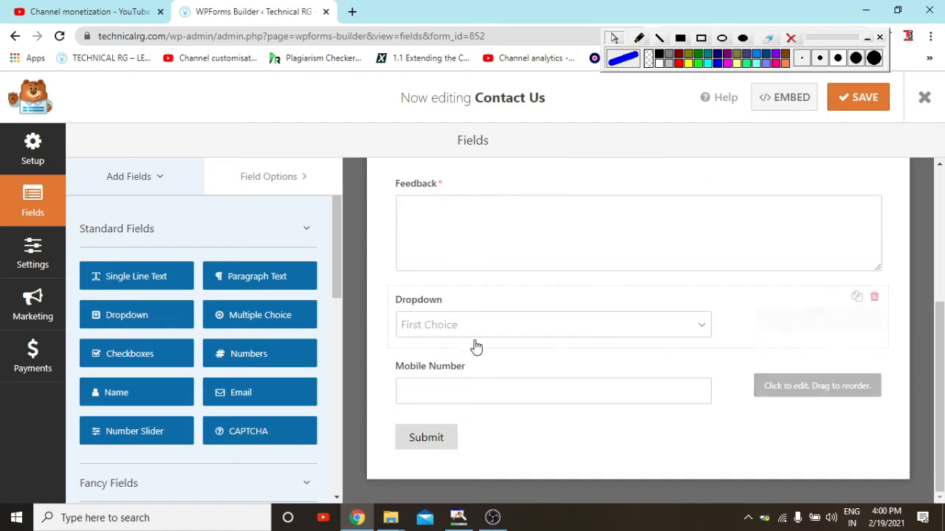
Step: Change the Dropdown field's label to "Artical Quality"
click(420, 302)
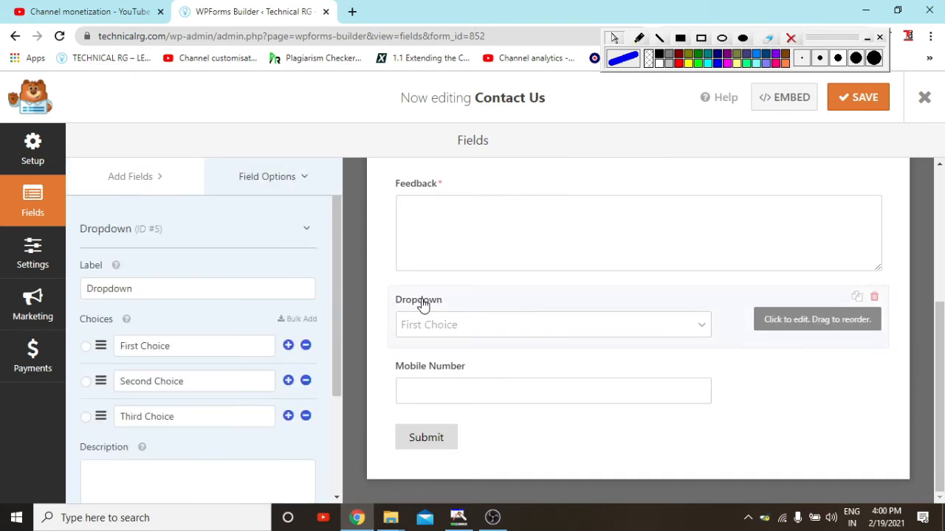
click(144, 292)
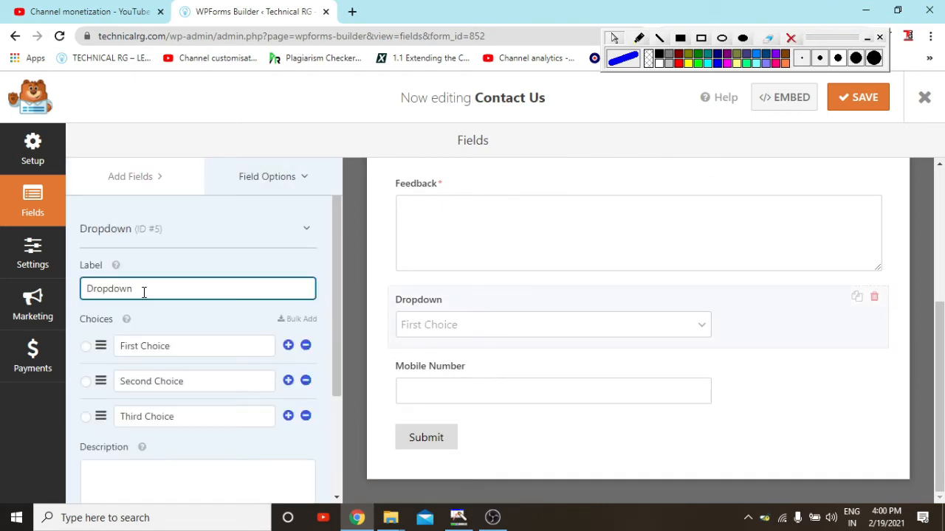
key(ctrl+a)
key(BackSpace)
text(Ex)
key(BackSpace)
key(BackSpace)
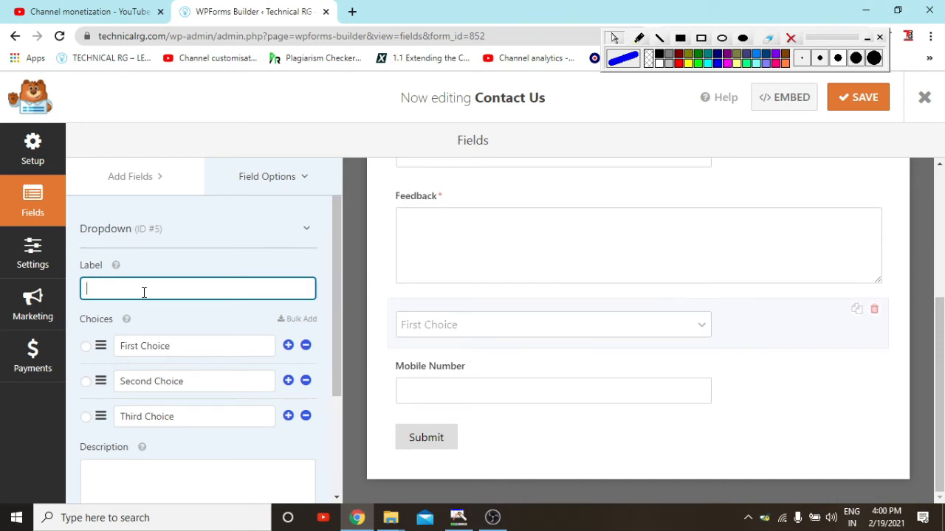
text(Quity)
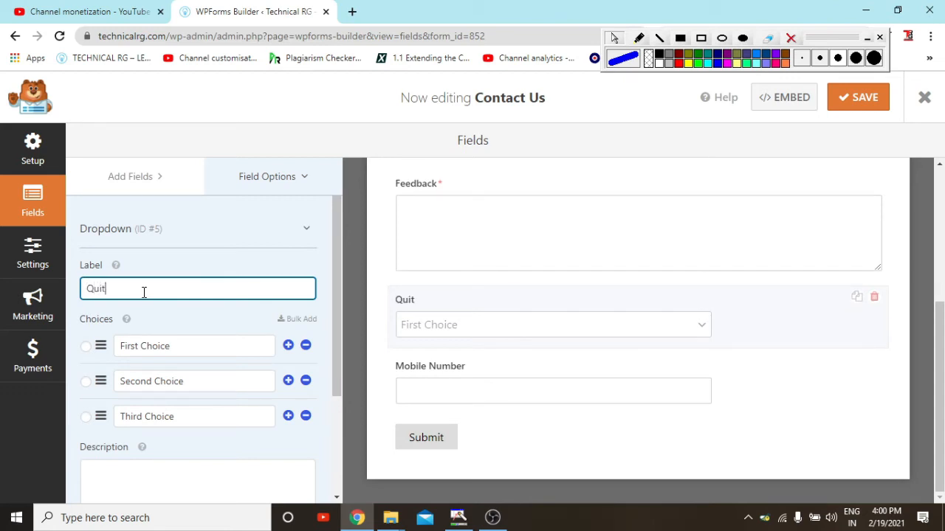
key(Left)
key(Left)
key(Left)
text(al)
key(Left)
key(Left)
key(Left)
key(Left)
text(Ar)
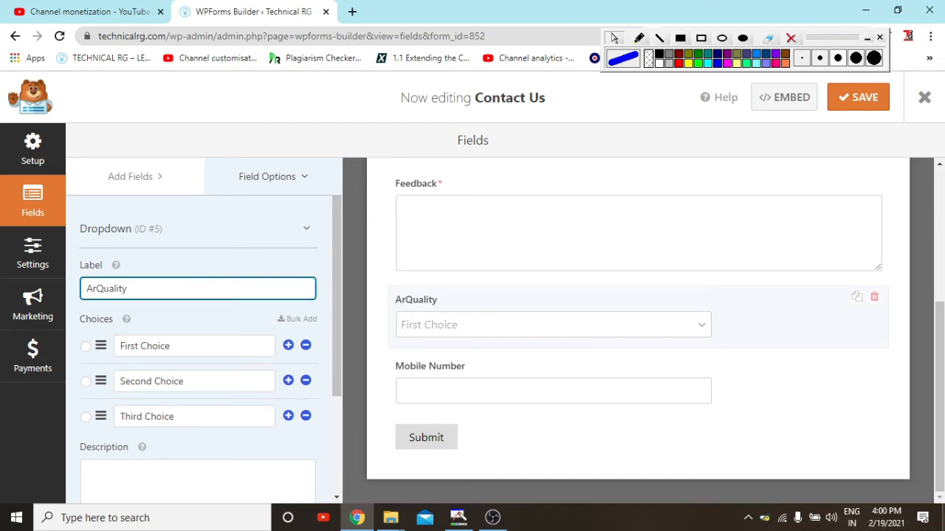
text(tical)
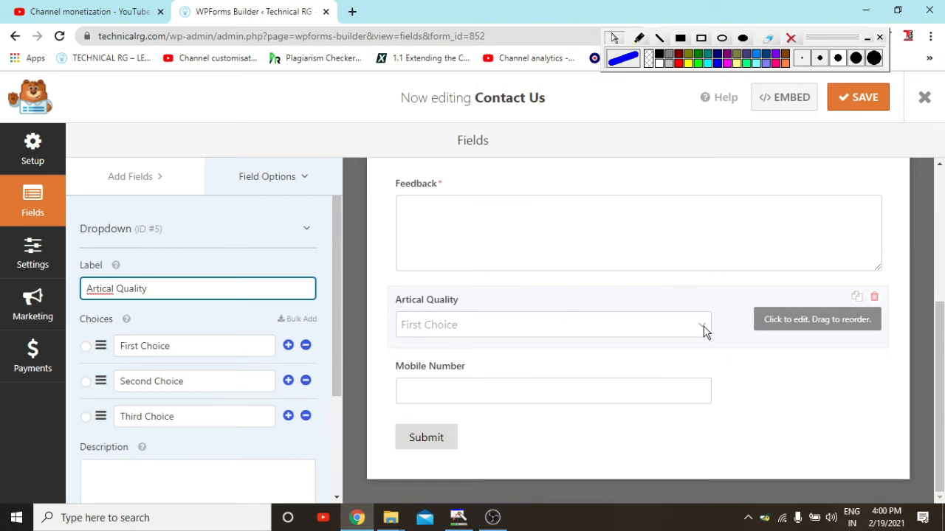
Step: Rename the three choices of the Artical Quality dropdown to "Good", "Best" and "Need to improve"
click(170, 349)
key(ctrl+a)
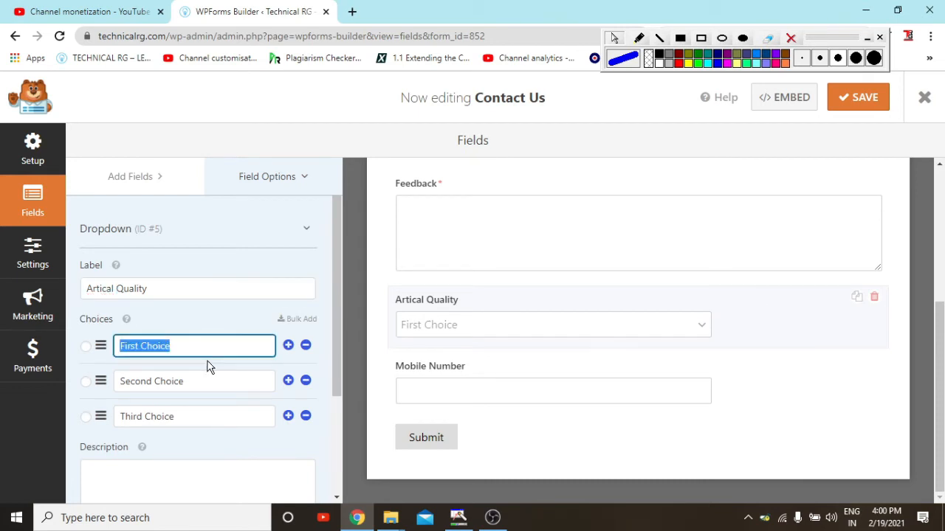
key(BackSpace)
text(Good)
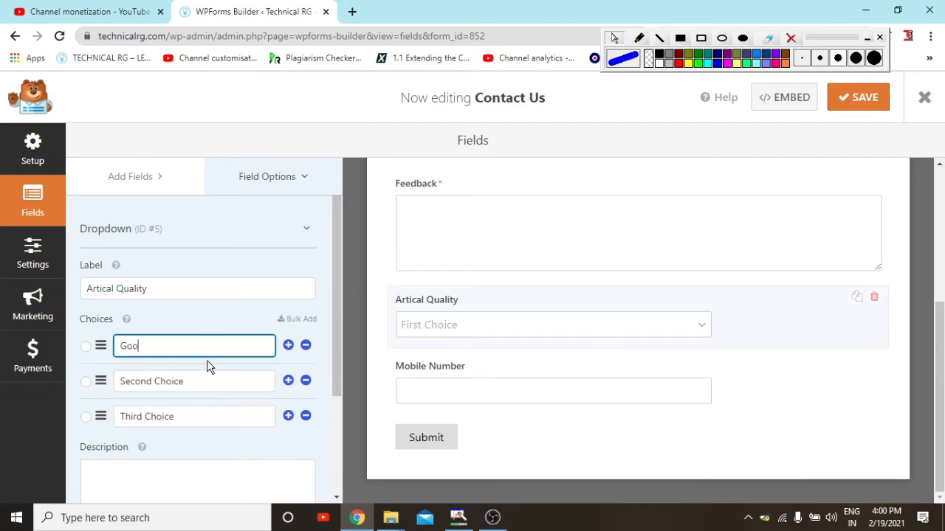
click(195, 381)
key(ctrl+a)
key(BackSpace)
text(Be)
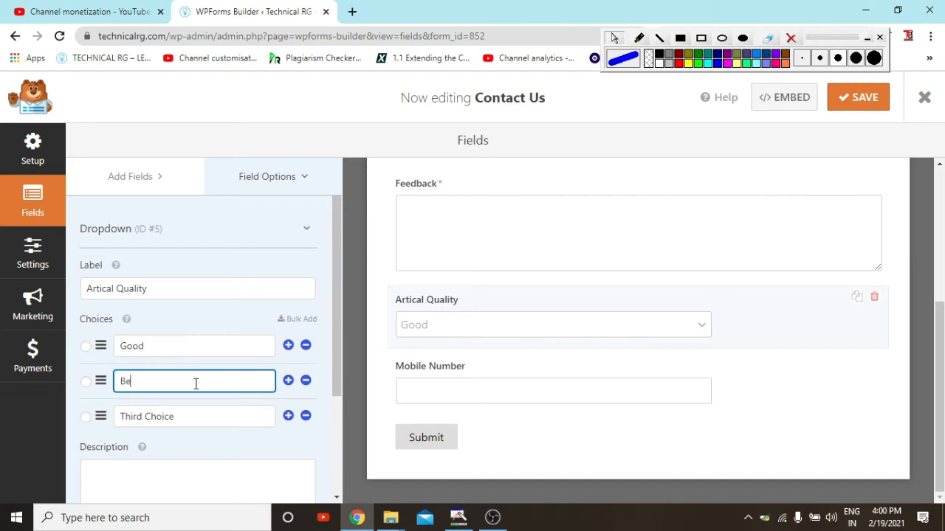
text(st)
click(190, 418)
key(ctrl+a)
key(BackSpace)
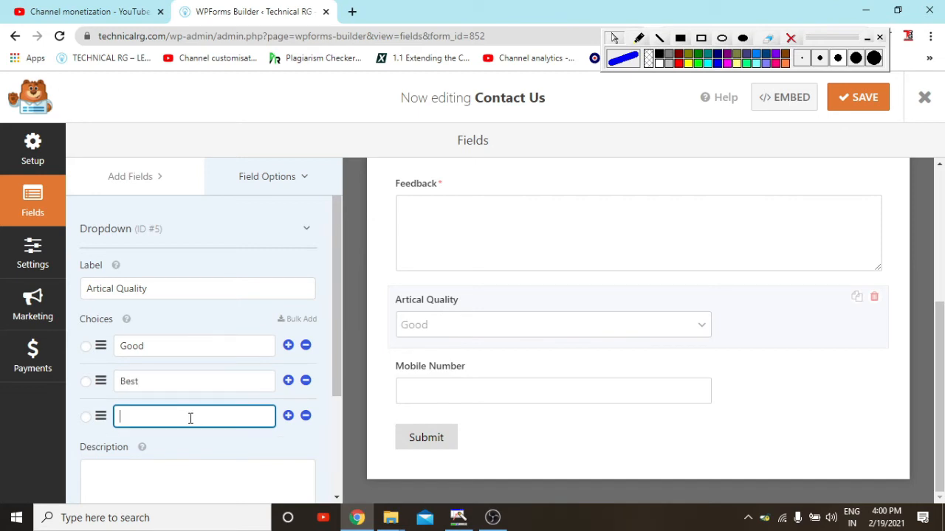
text(Need to improve)
Step: Review the Artical Quality dropdown's options and browse the standard and fancy fields available for the form
scroll(121, 306, down, 1)
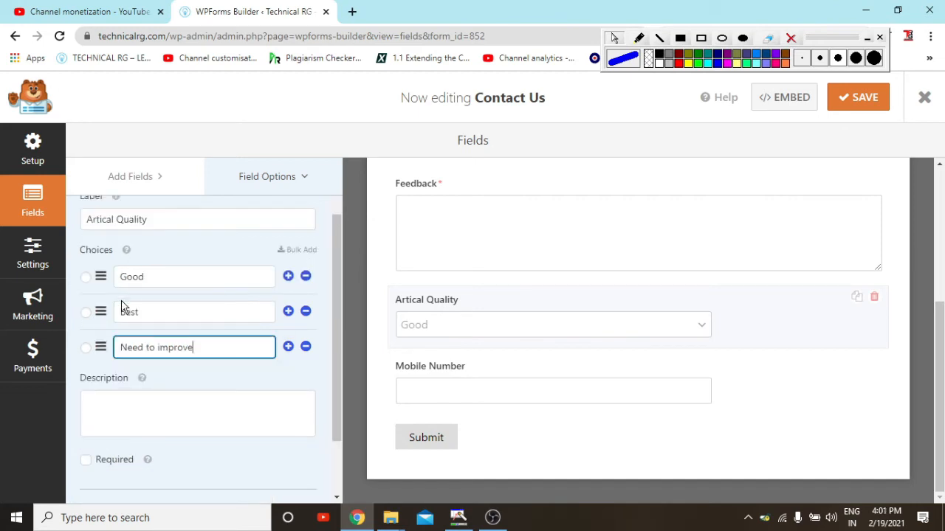
click(662, 330)
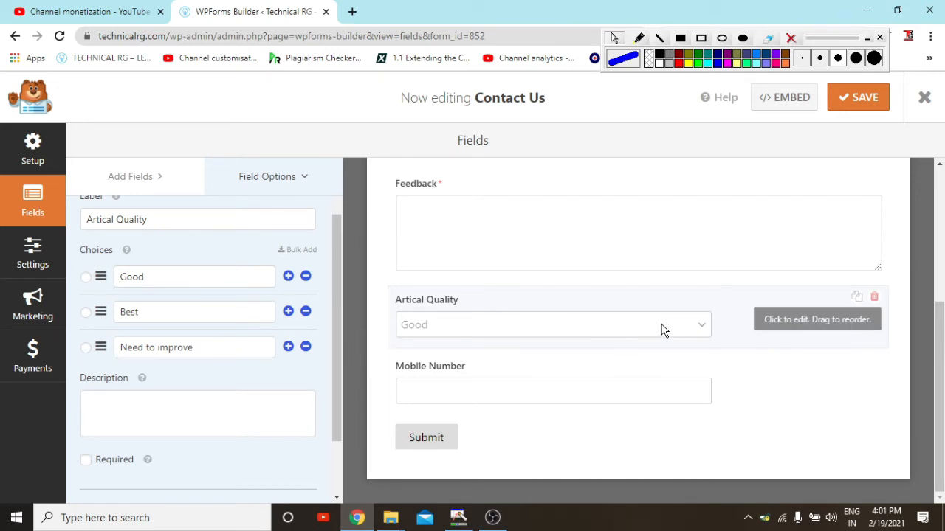
scroll(249, 297, up, 1)
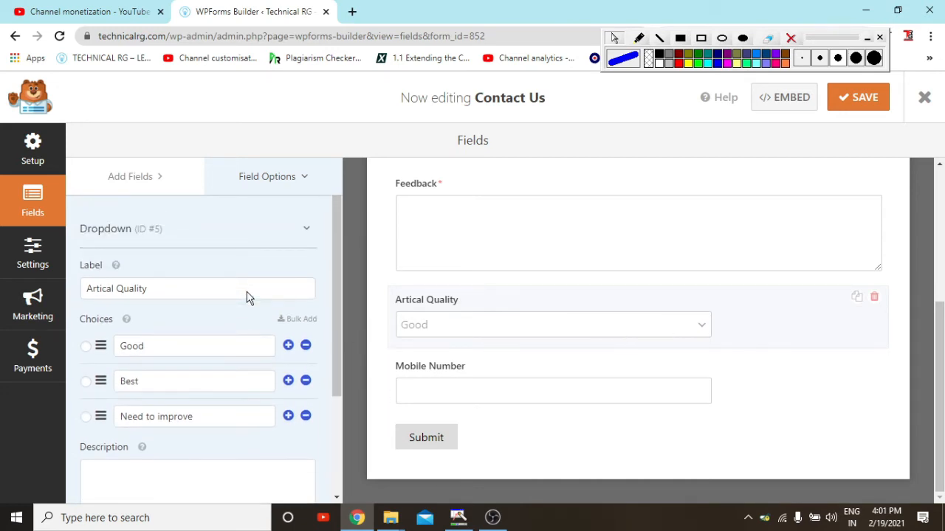
click(148, 177)
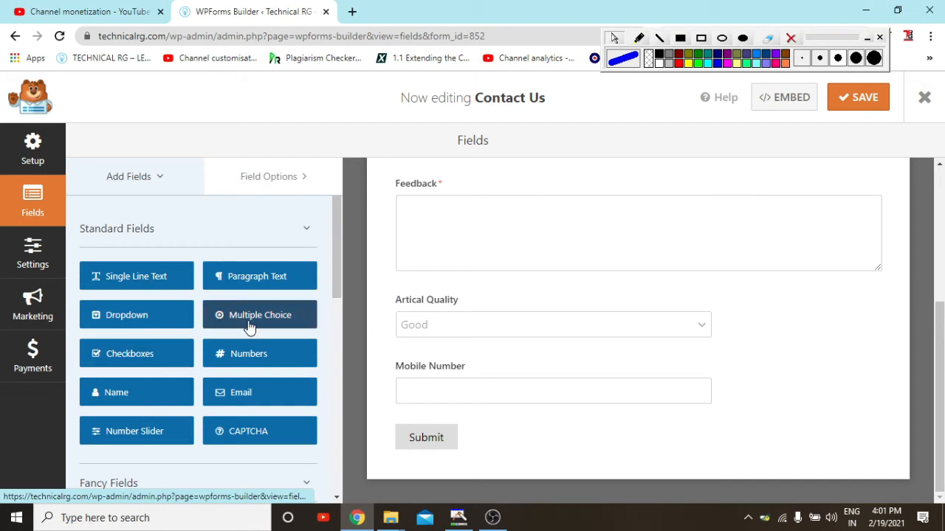
click(694, 327)
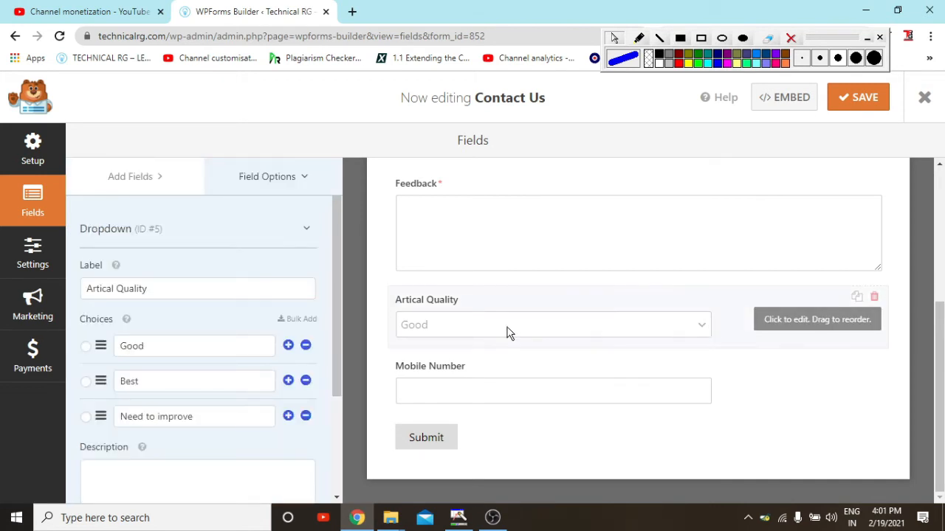
click(136, 180)
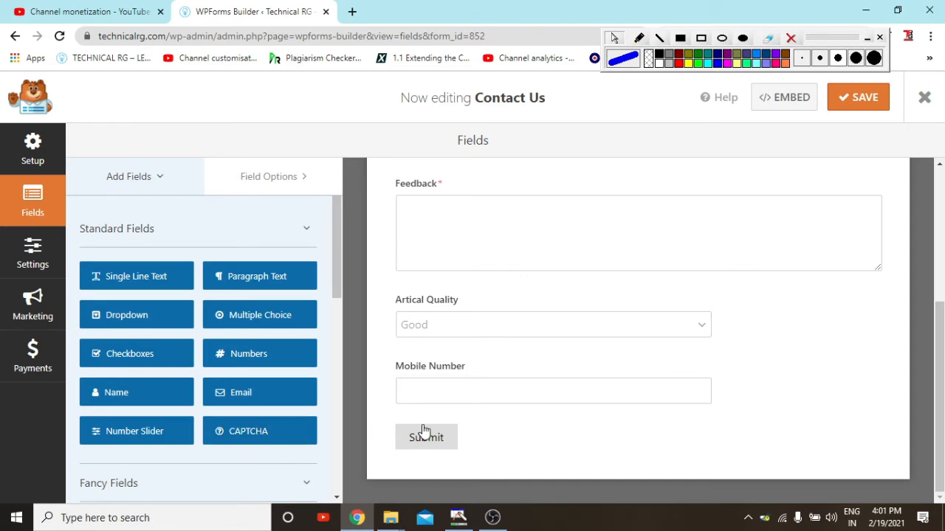
scroll(243, 430, down, 3)
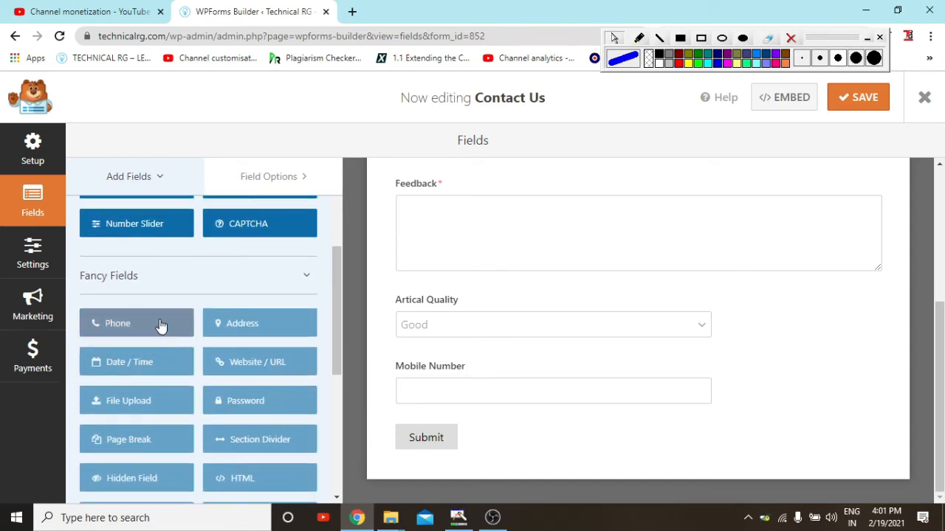
scroll(220, 406, down, 2)
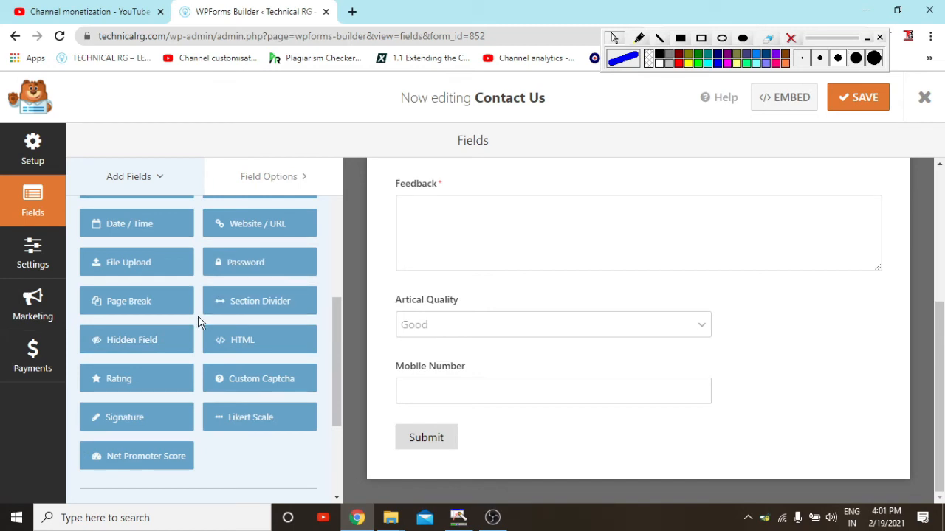
scroll(197, 316, up, 4)
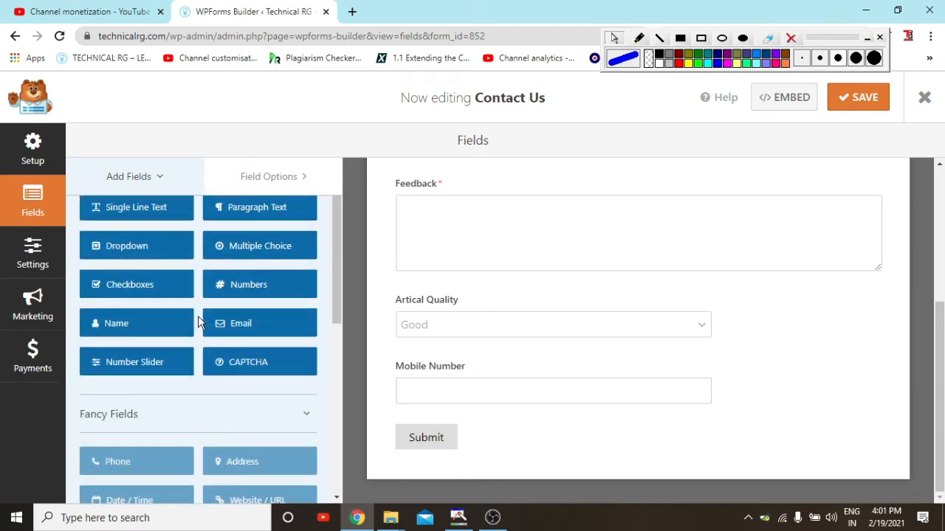
scroll(198, 316, up, 1)
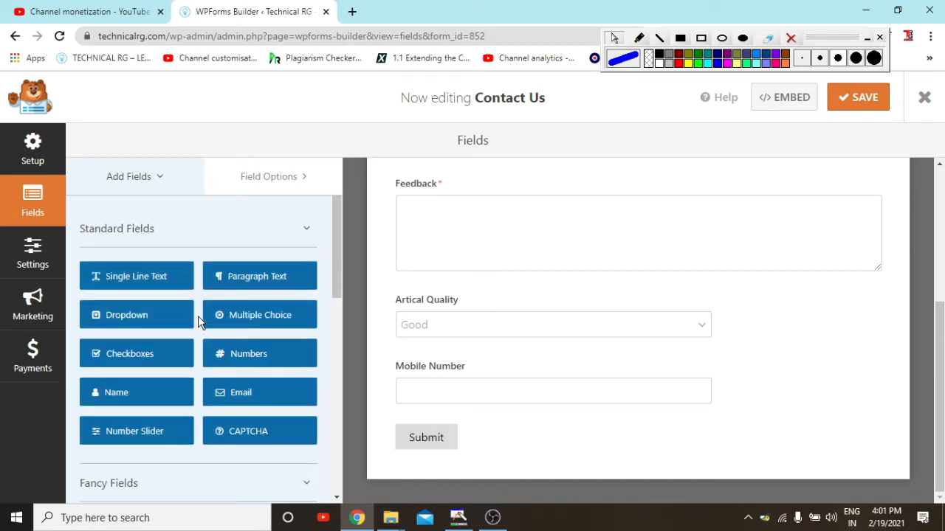
scroll(565, 214, up, 4)
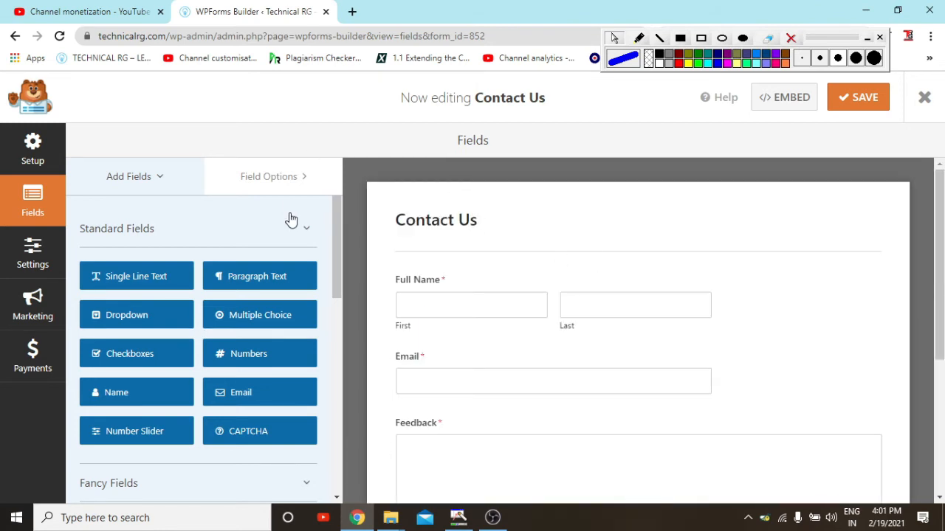
scroll(502, 258, down, 3)
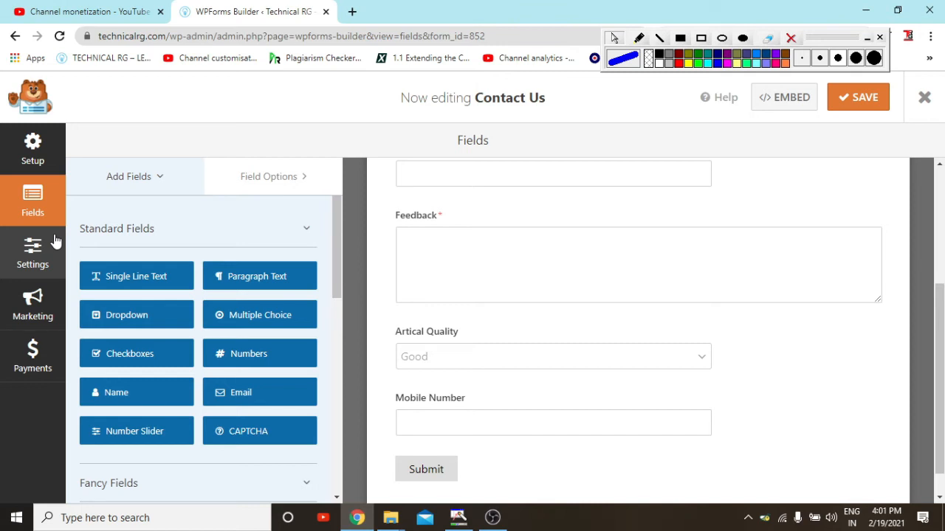
Step: Open the form's notification settings and examine the default notification, outlining its Send To Email Address field with a temporary rectangle
click(24, 273)
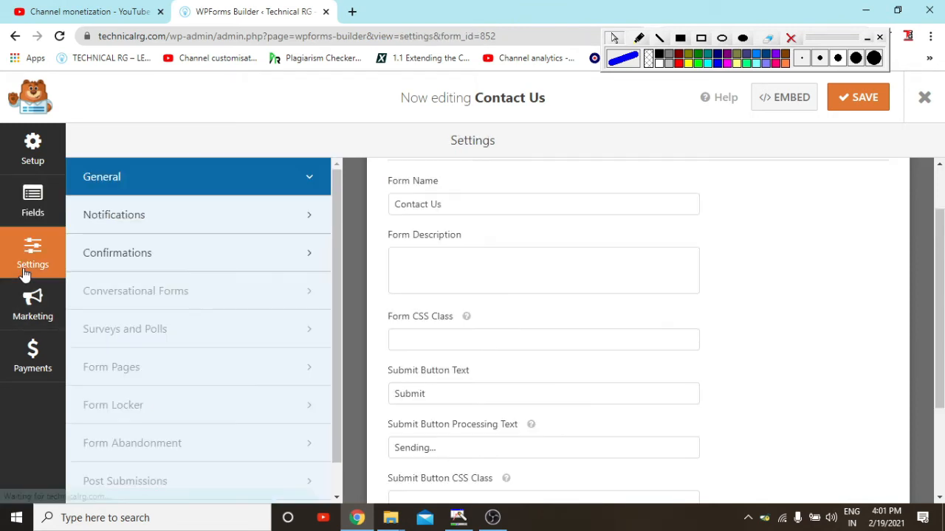
click(246, 213)
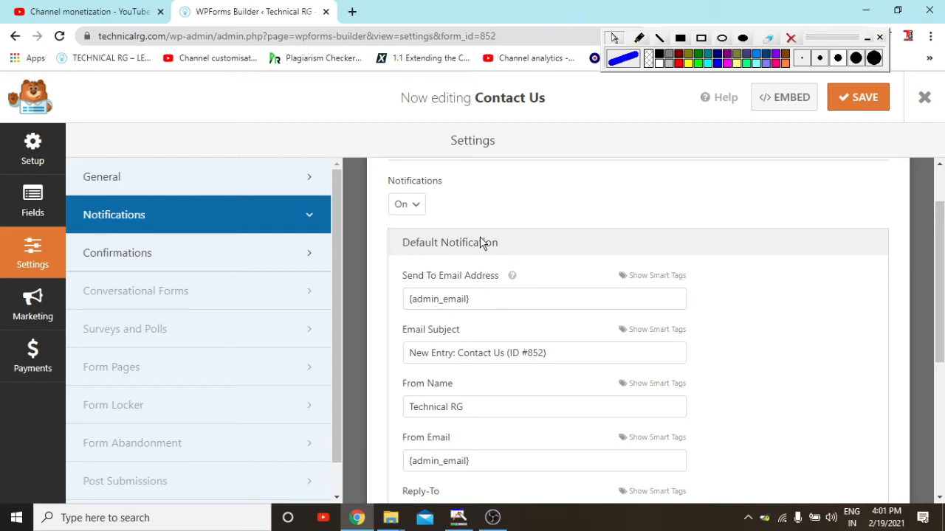
click(698, 39)
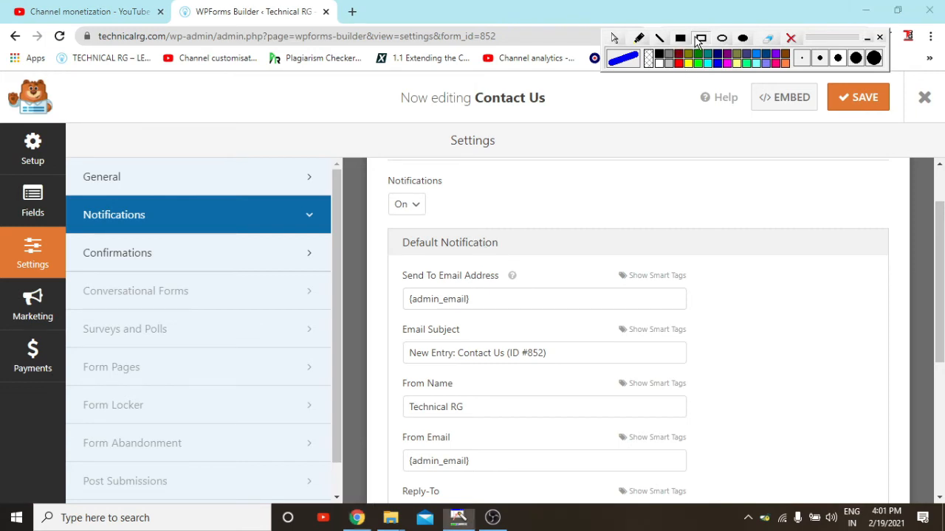
mouse_move(374, 177)
mouse_down()
mouse_move(574, 385)
mouse_move(817, 513)
mouse_up()
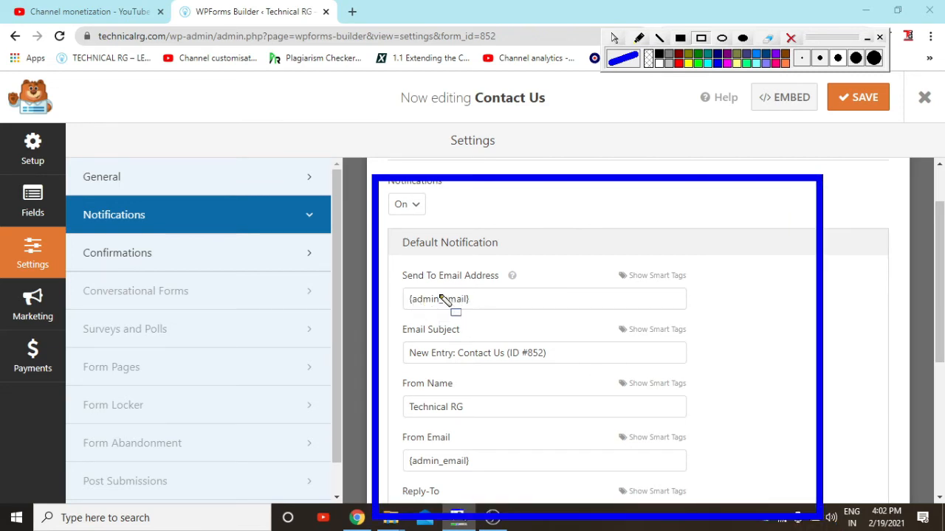
mouse_move(398, 268)
mouse_down()
mouse_move(404, 293)
mouse_move(502, 326)
mouse_up()
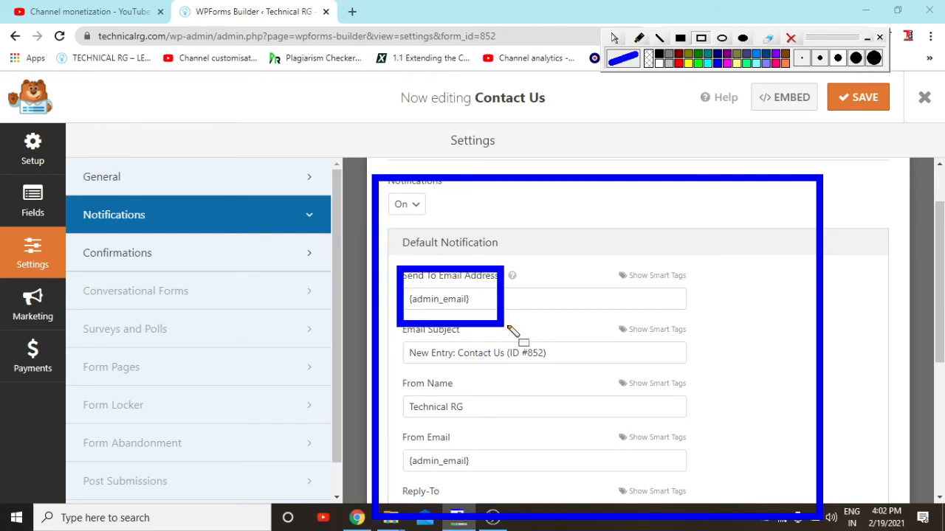
scroll(502, 339, down, 1)
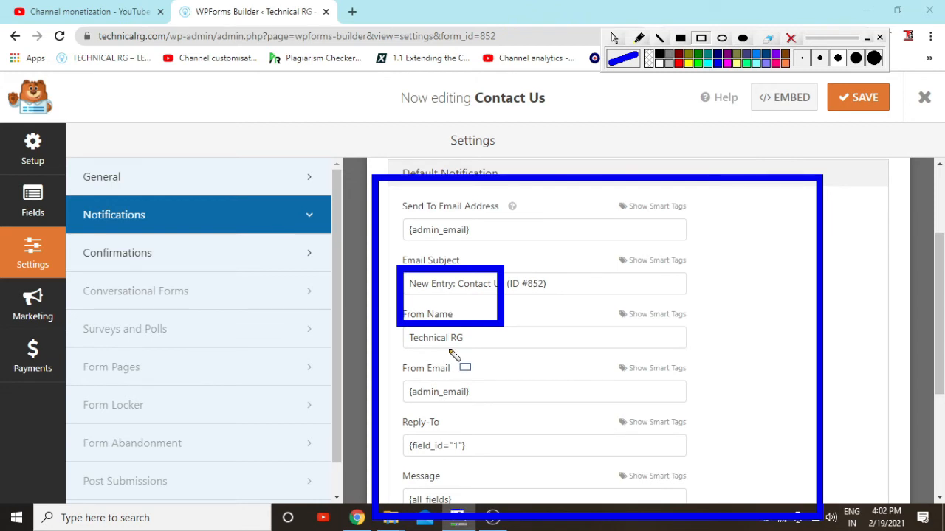
click(790, 38)
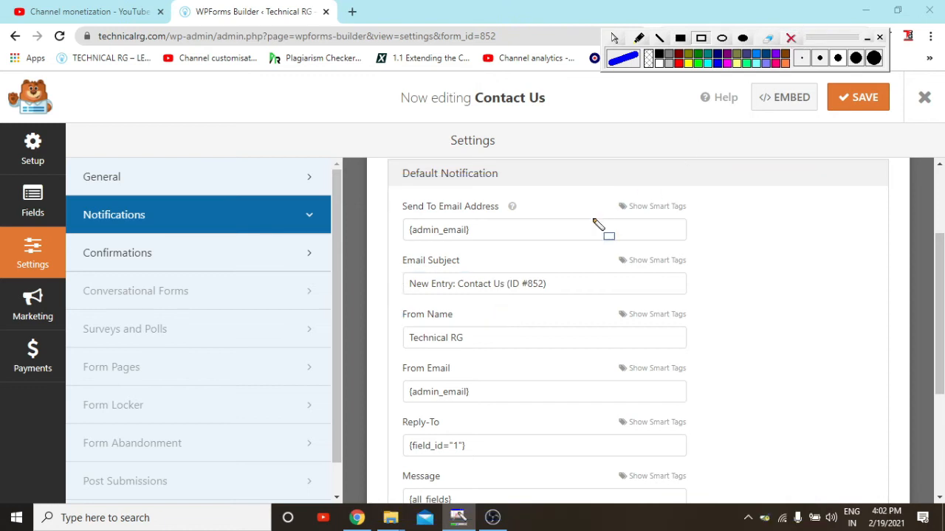
Step: Outline the default notification's From Email value with a rectangle, clear the annotation and restore the normal pointer
scroll(598, 225, down, 1)
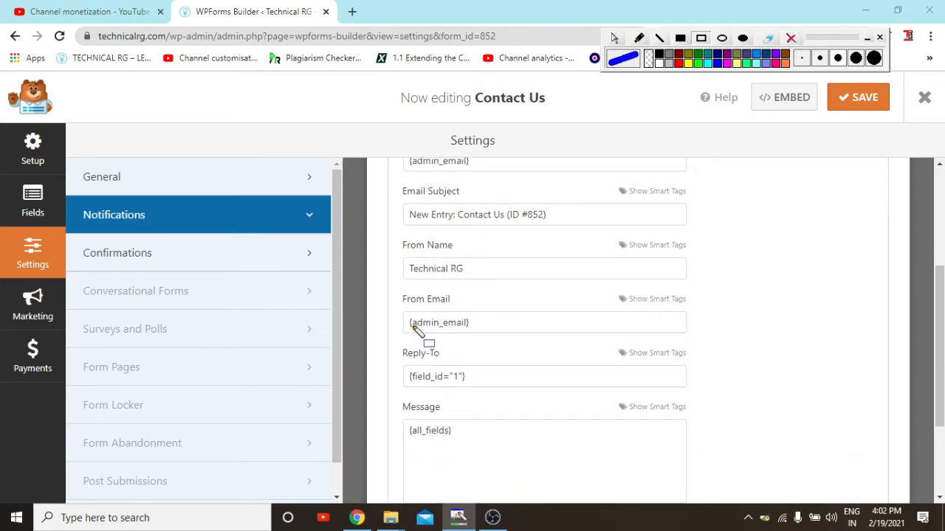
mouse_move(399, 309)
mouse_down()
mouse_move(447, 333)
mouse_move(496, 341)
mouse_up()
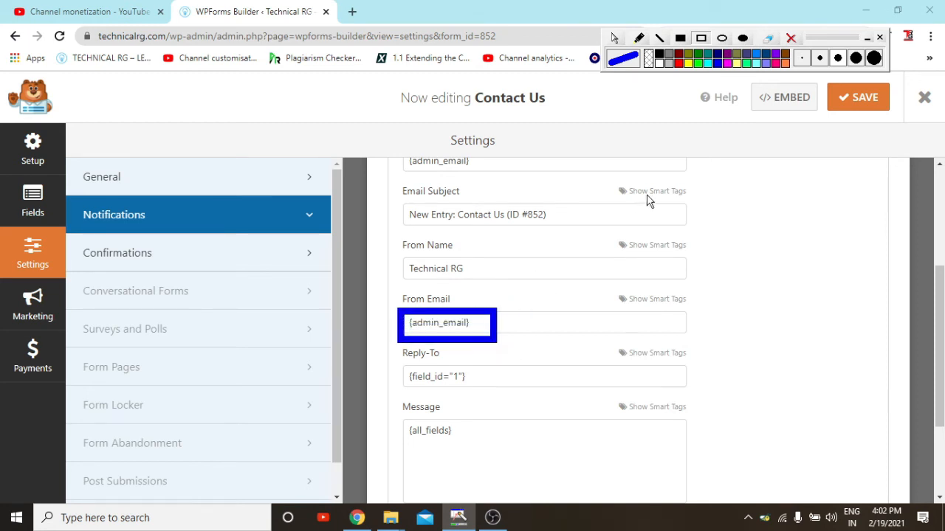
click(792, 38)
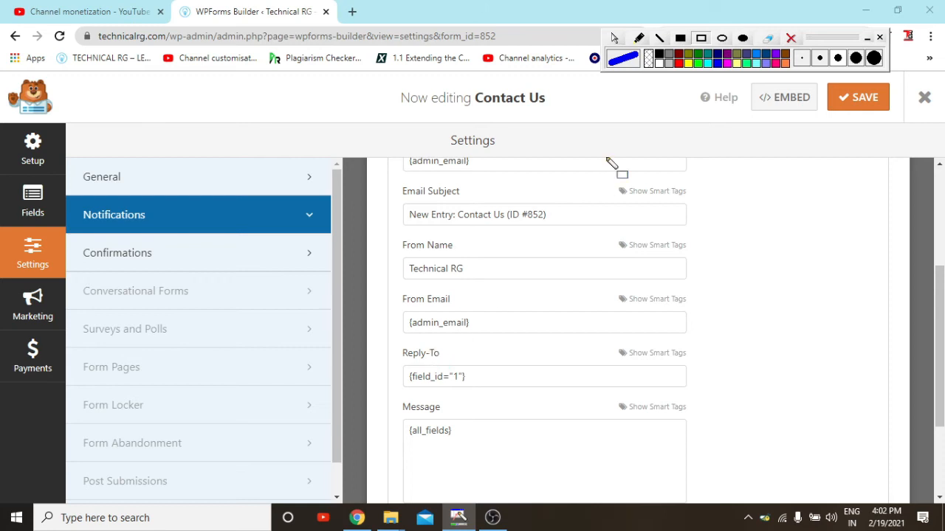
click(616, 39)
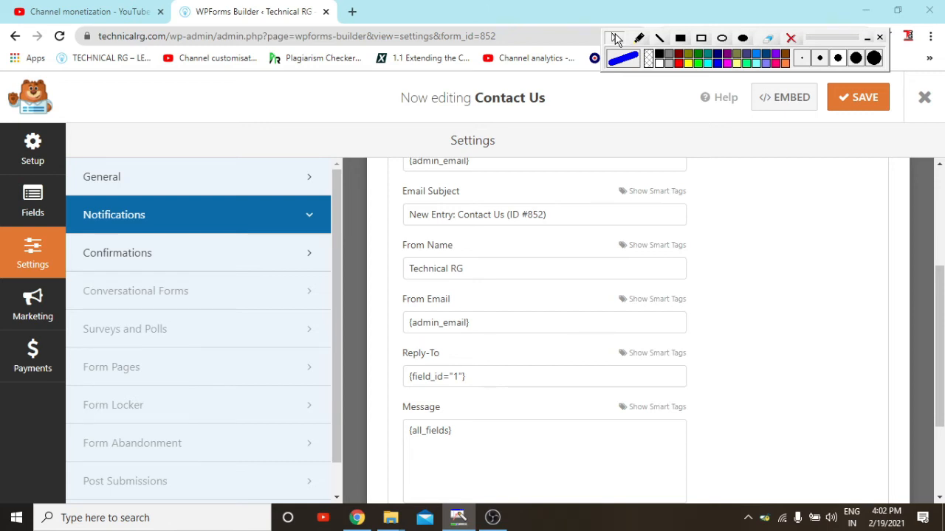
Step: Open the form's confirmation settings and examine the available confirmation types, outlining the Confirmation Type setting temporarily
click(190, 257)
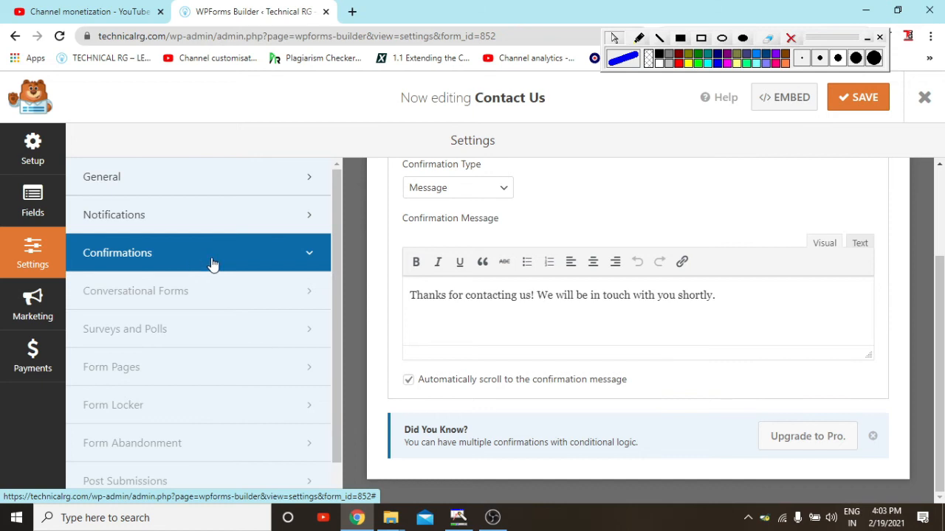
click(700, 38)
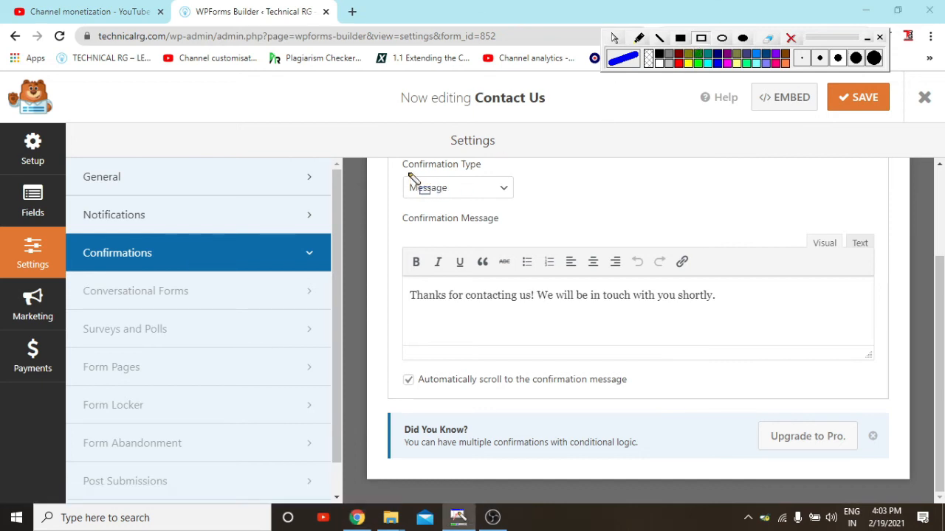
drag(405, 171, 547, 229)
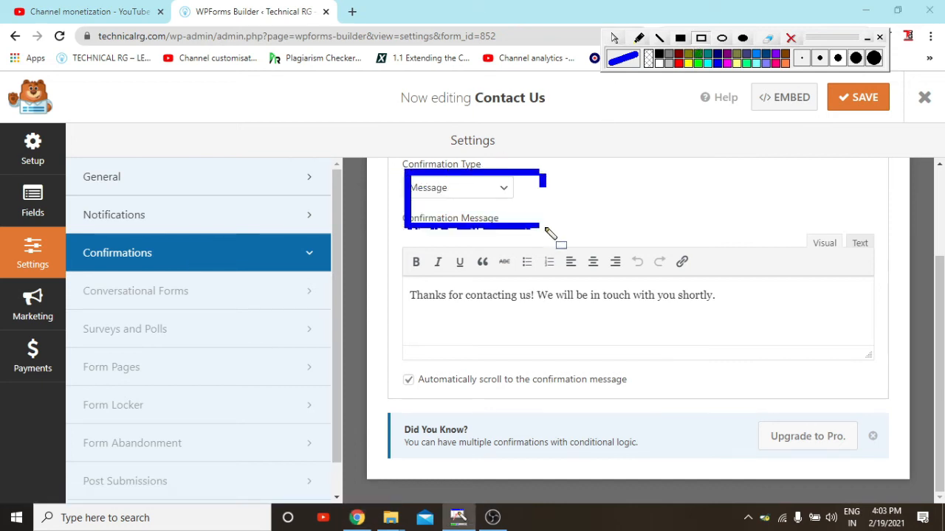
click(615, 39)
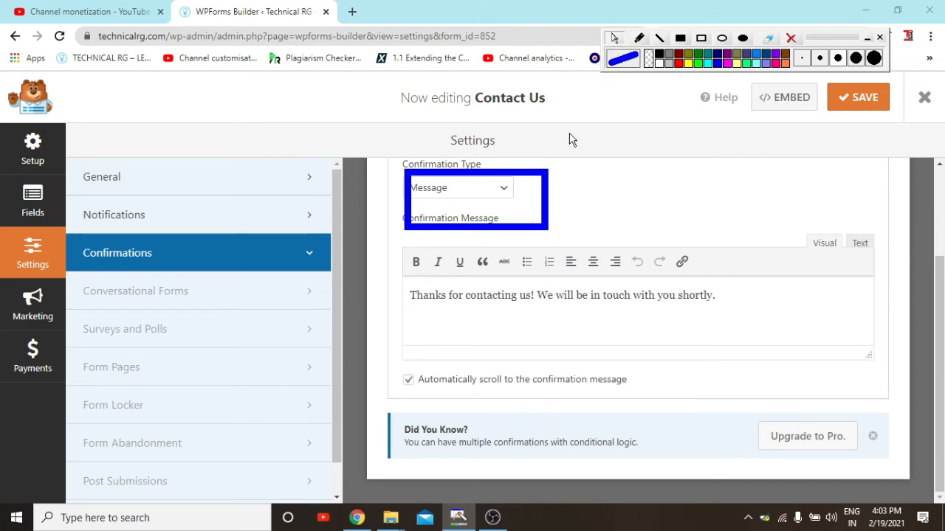
click(499, 192)
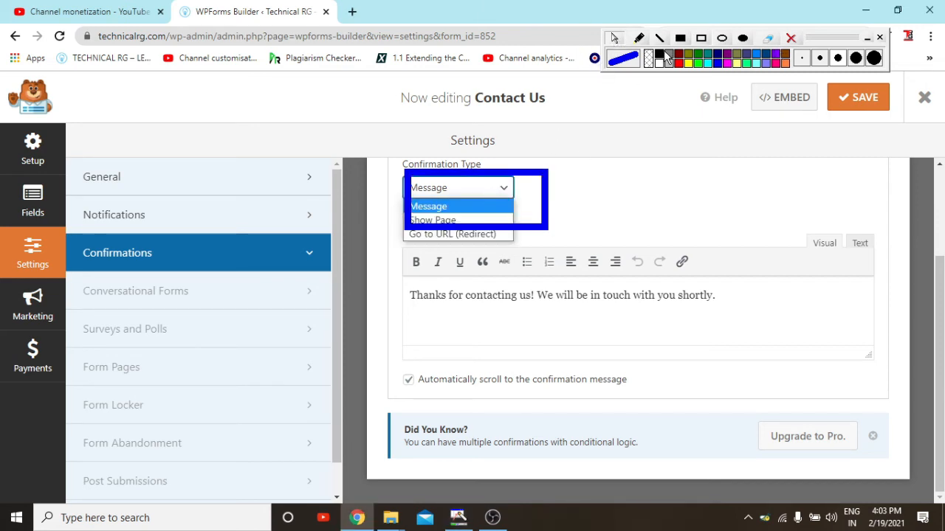
click(792, 39)
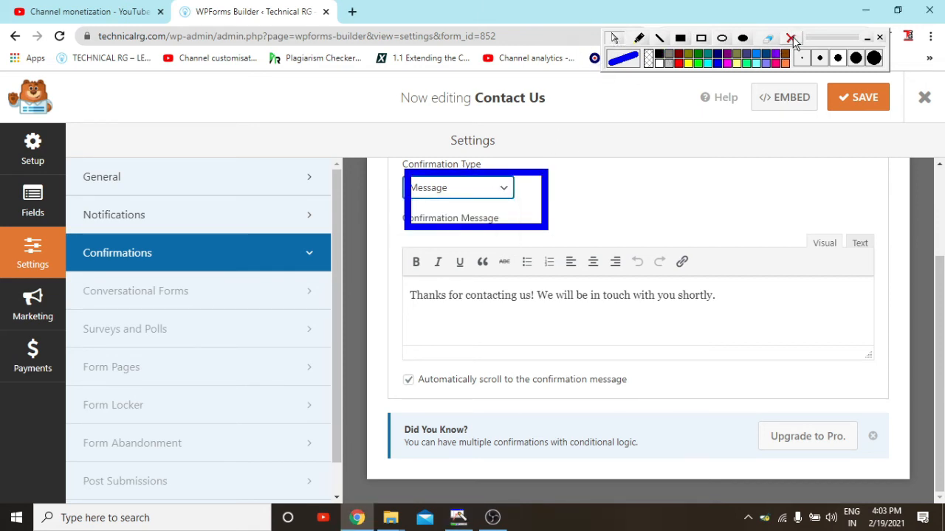
click(639, 39)
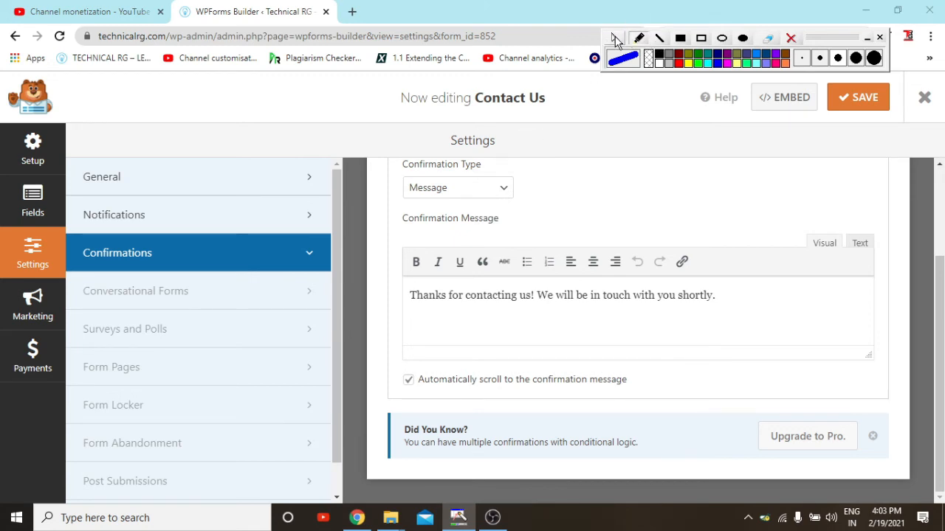
click(615, 38)
Step: Set the confirmation type to "Go to URL (Redirect)" and temporarily outline the Confirmation Redirect URL field
click(504, 190)
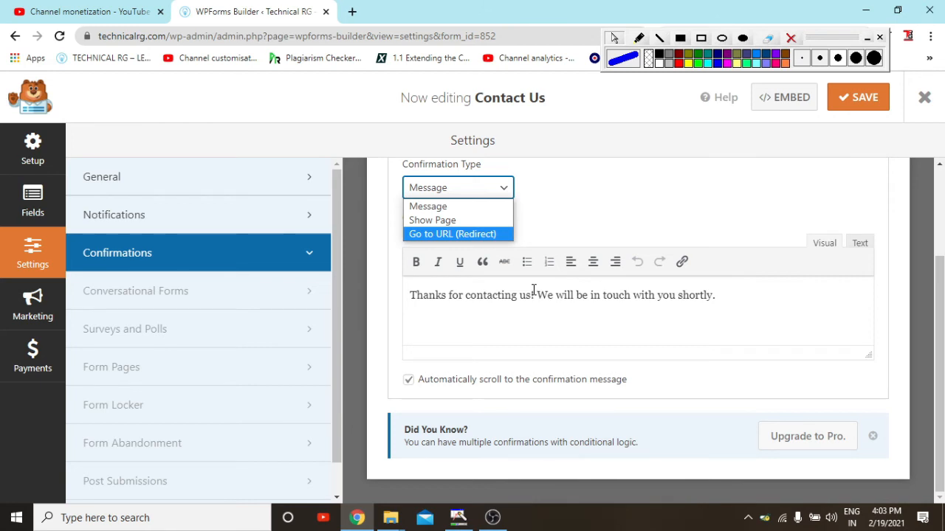
click(447, 231)
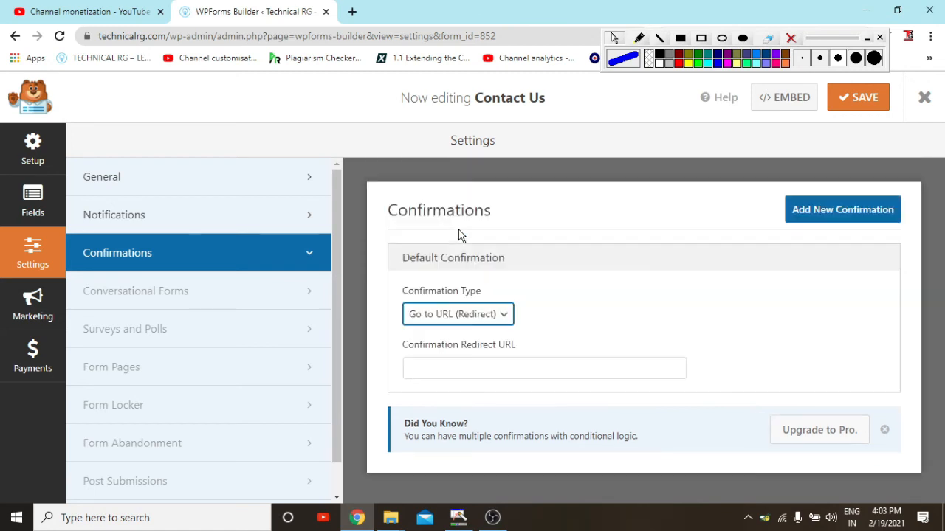
click(701, 38)
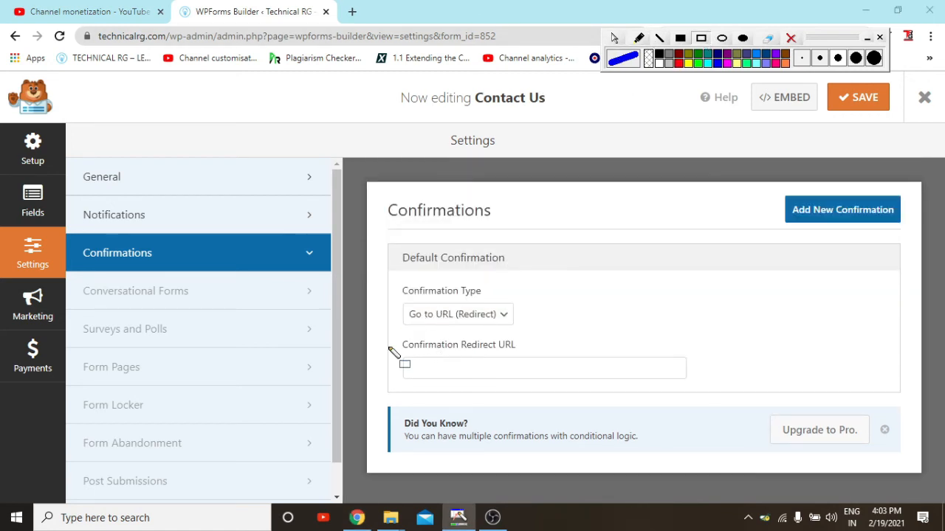
drag(387, 345, 730, 417)
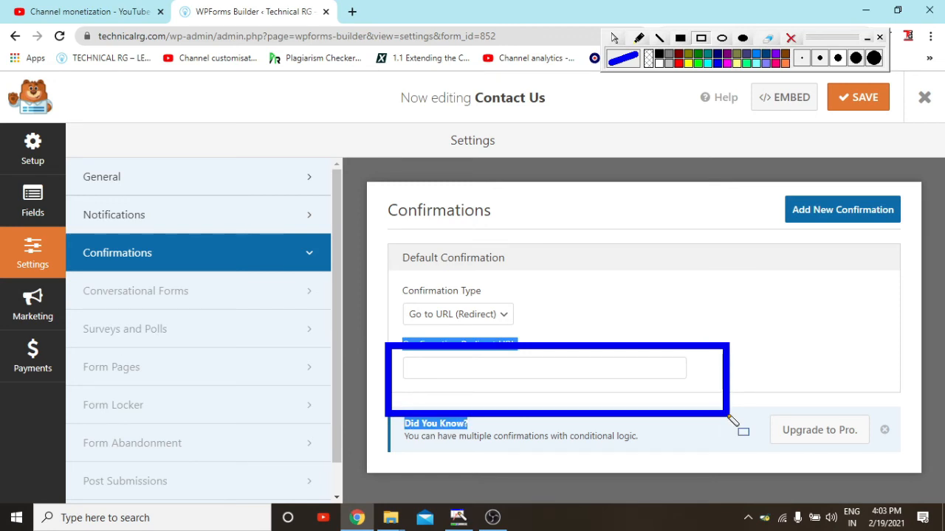
click(790, 38)
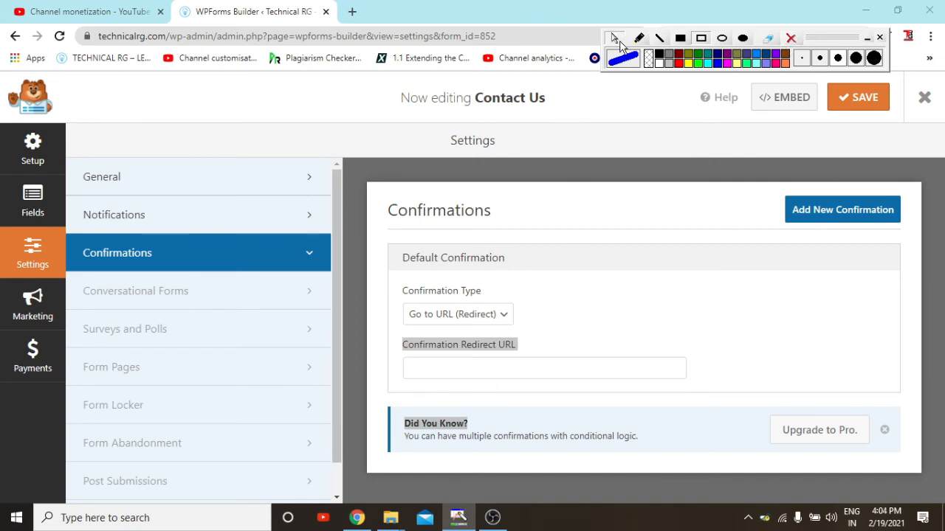
Step: Set the confirmation type to "Message" and review the confirmation message text
click(498, 319)
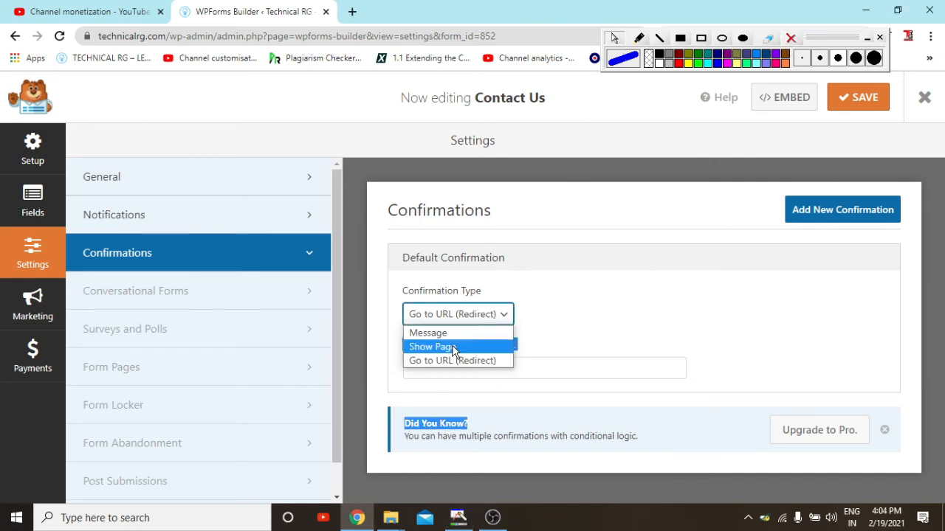
click(430, 332)
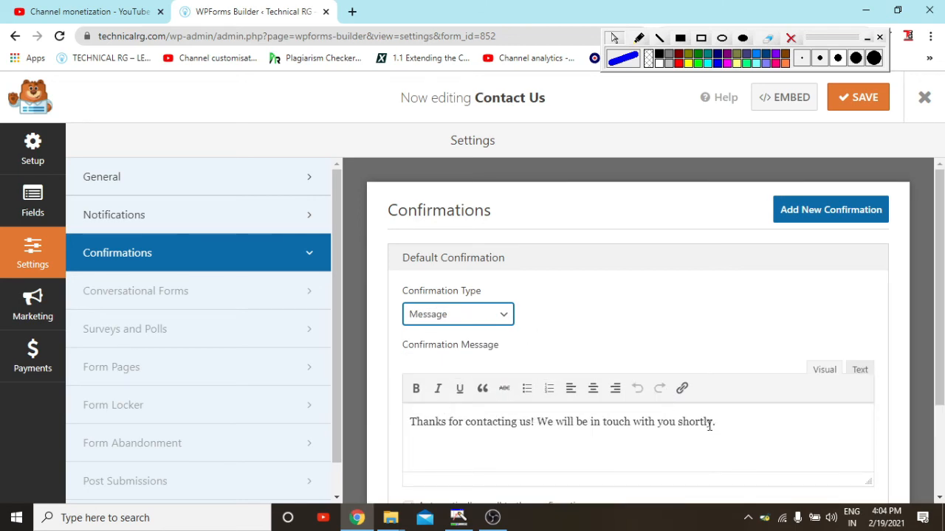
click(806, 409)
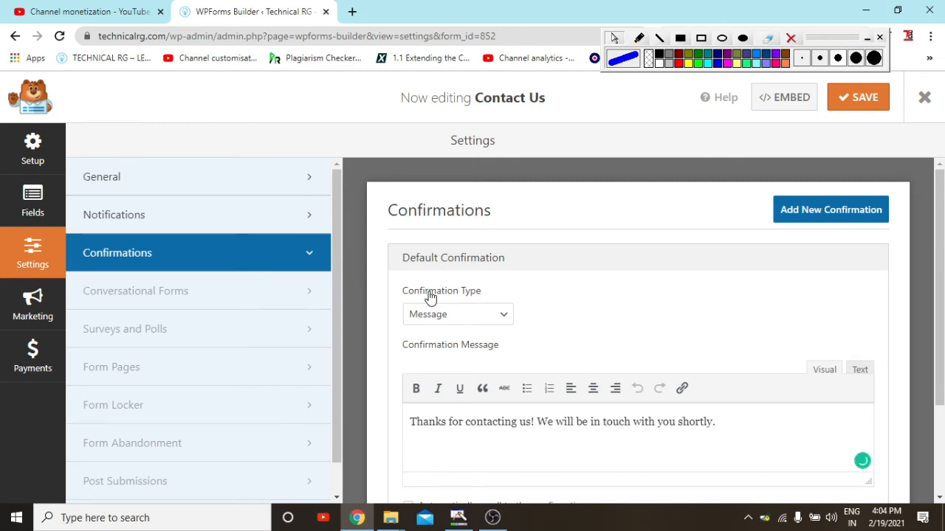
scroll(430, 296, down, 2)
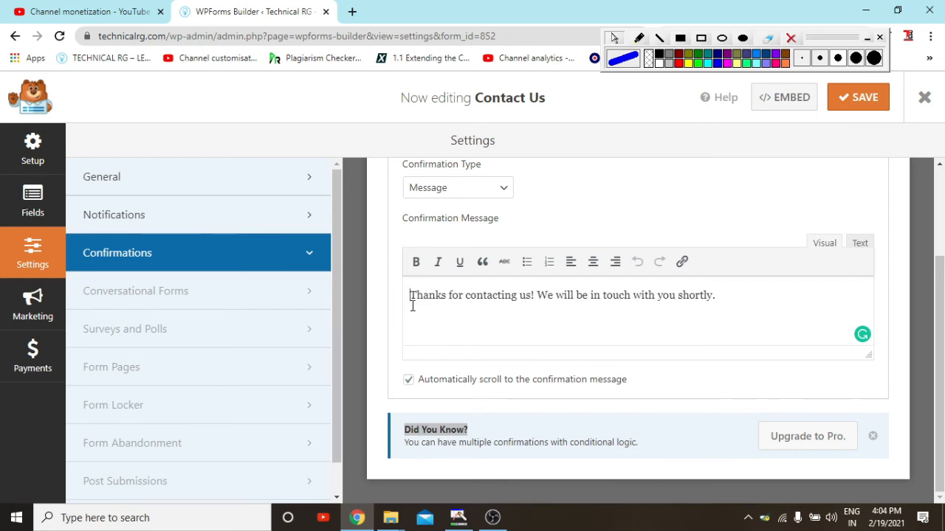
scroll(424, 299, up, 2)
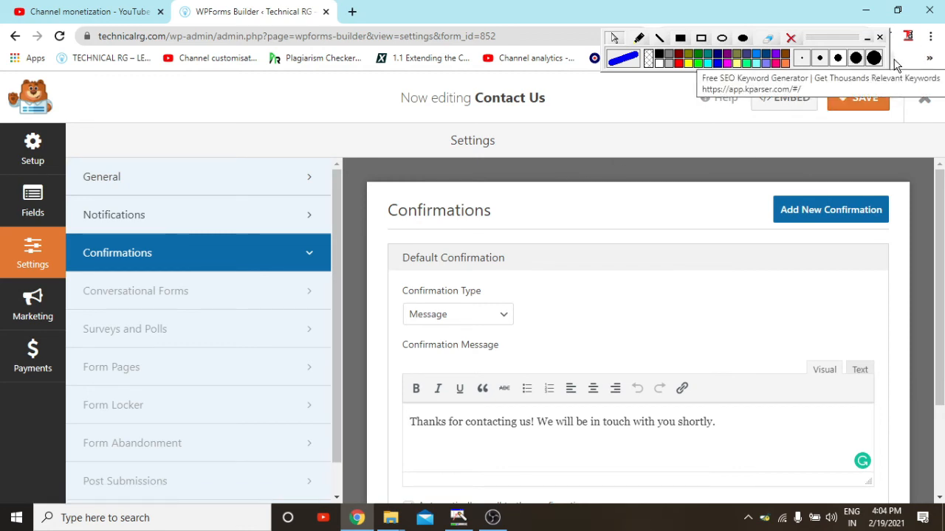
Step: Save the Contact Us form and close the form builder to return to the forms overview
click(877, 87)
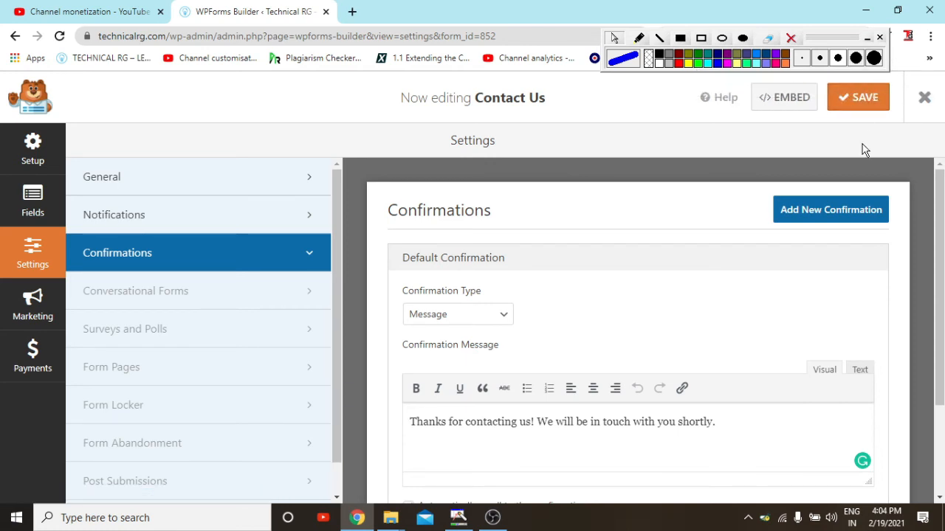
click(854, 98)
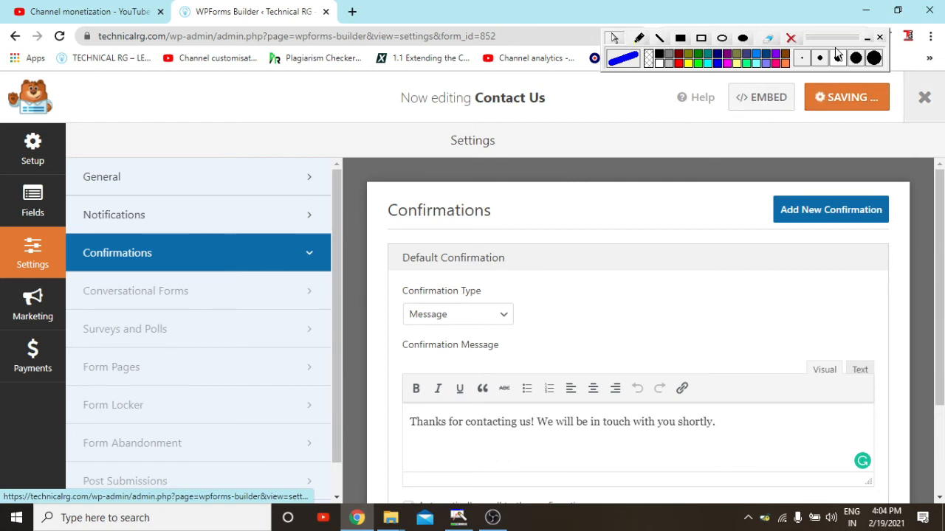
click(921, 111)
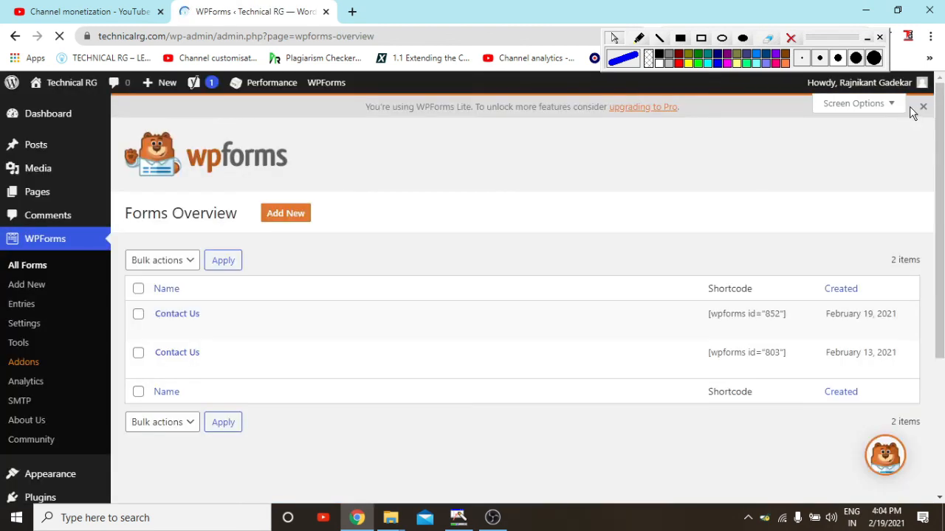
Step: Temporarily outline the Pages entry in the admin navigation, and open the site's Contact Us page for editing
click(701, 38)
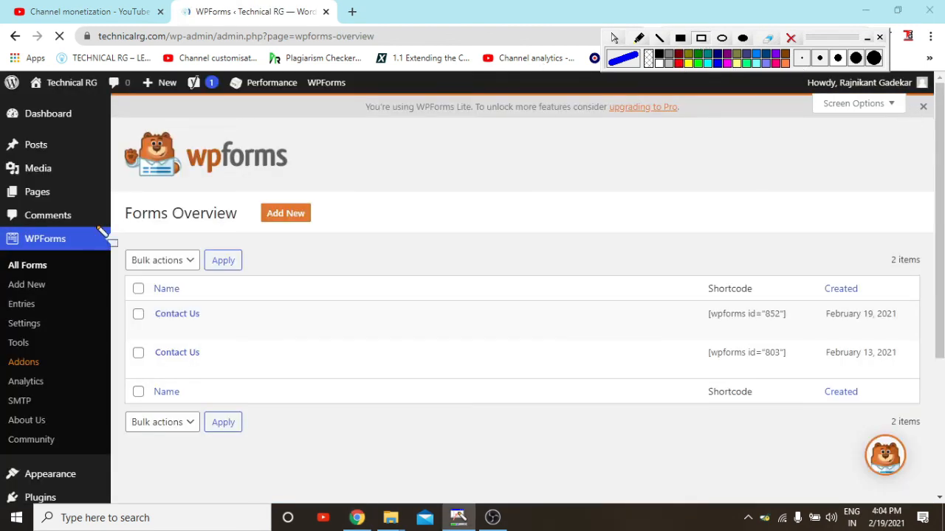
mouse_move(6, 173)
mouse_down()
mouse_move(18, 191)
mouse_move(99, 212)
mouse_up()
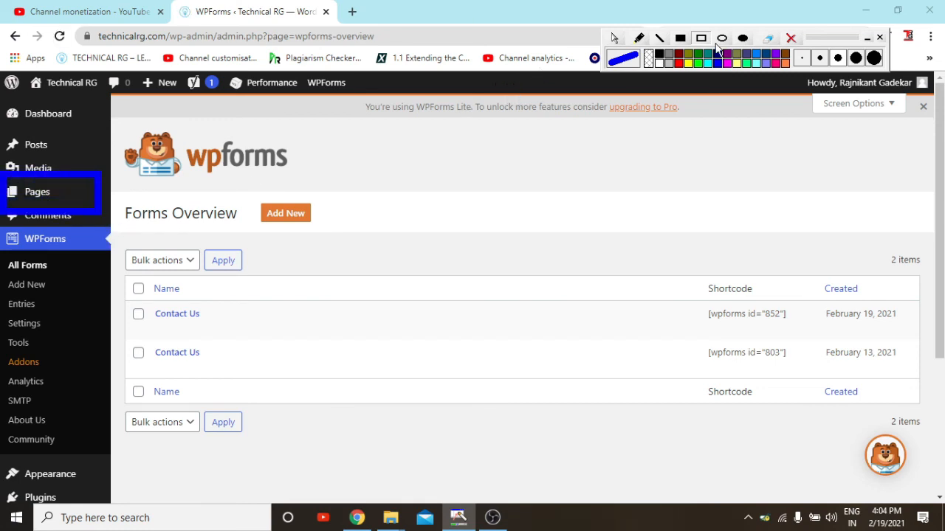
click(791, 38)
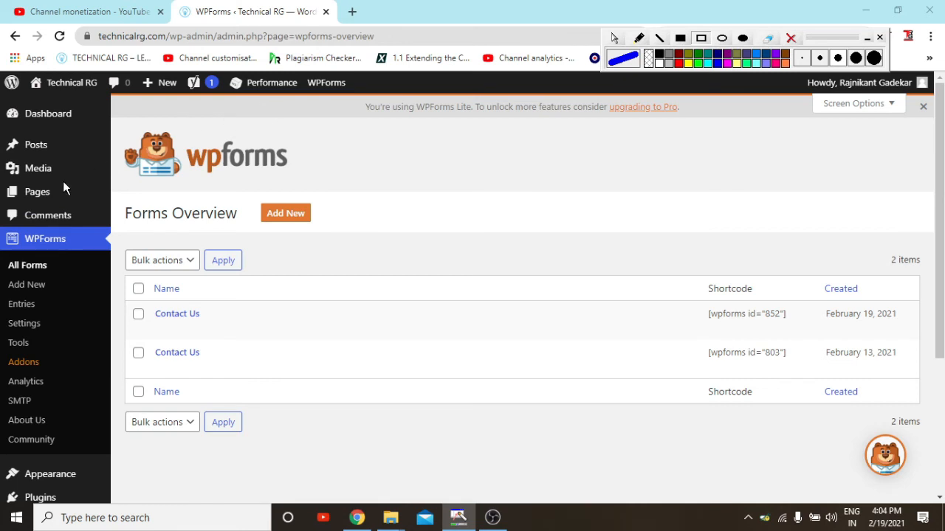
click(611, 36)
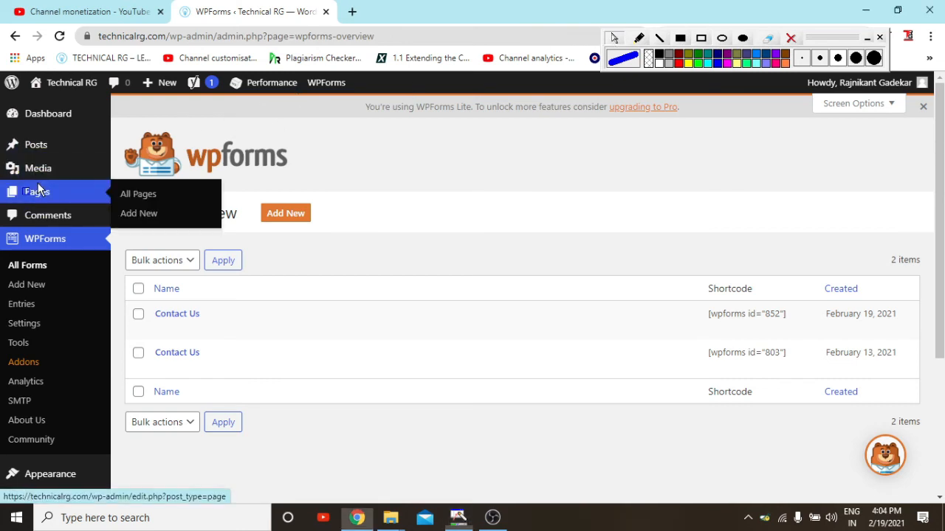
click(39, 190)
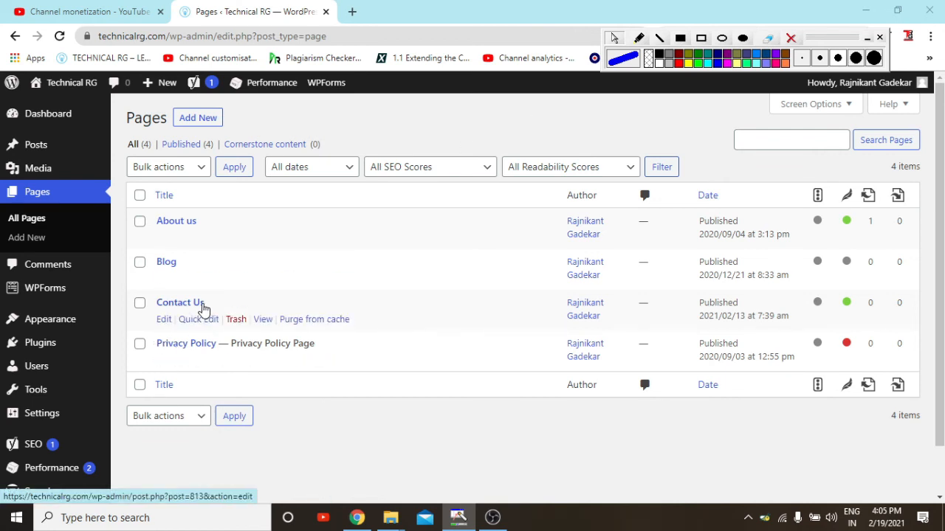
click(163, 323)
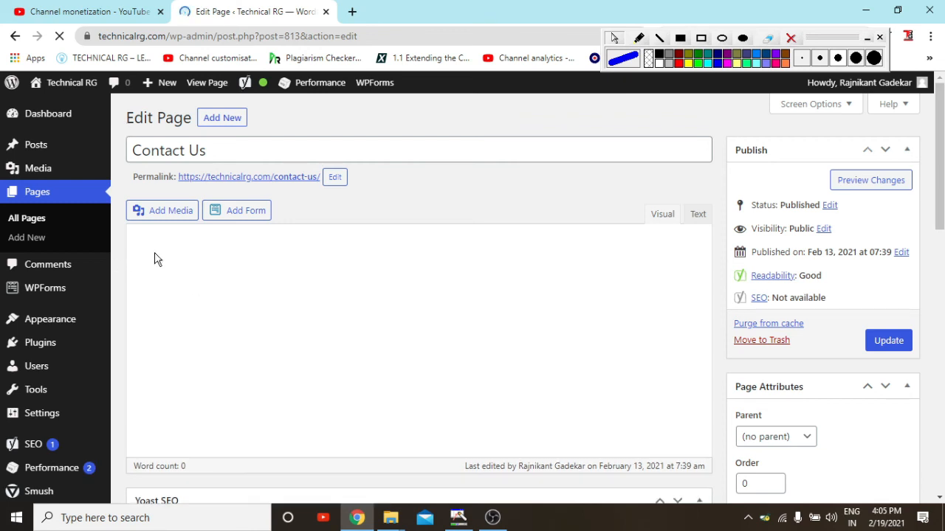
Step: Delete the existing WPForms shortcode from the Contact Us page content
scroll(310, 339, down, 3)
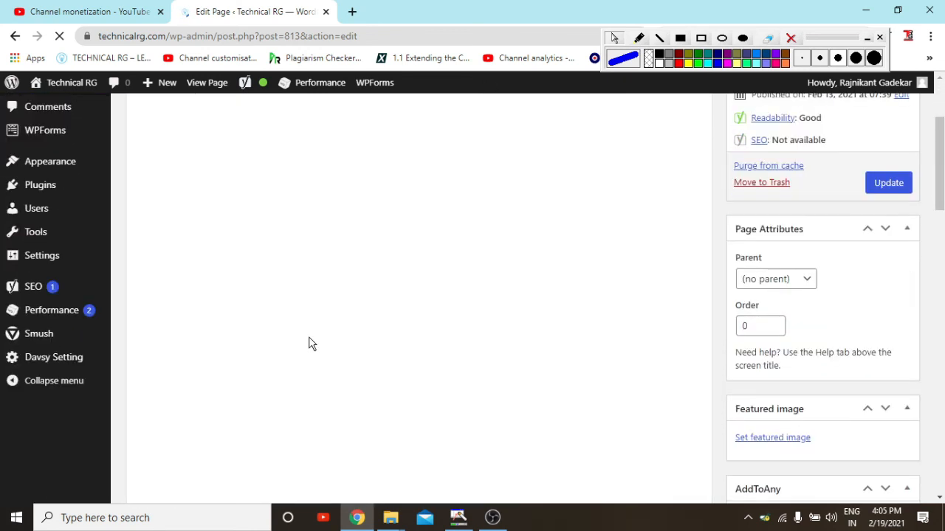
scroll(310, 337, up, 4)
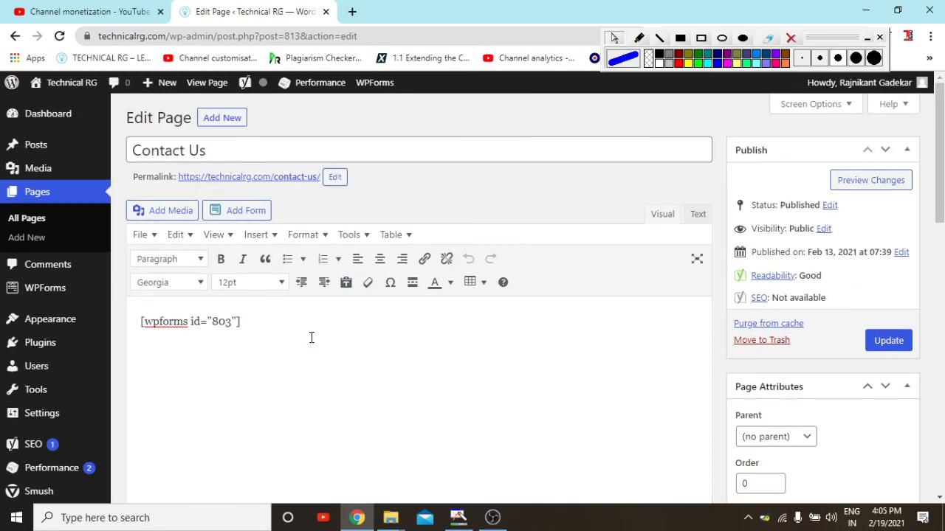
double_click(261, 323)
key(ctrl+a)
key(BackSpace)
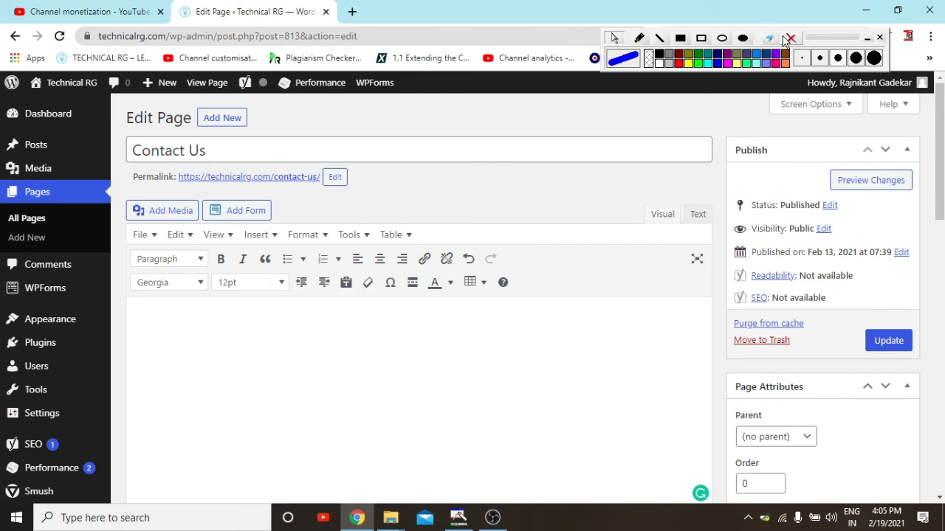
Step: Outline the page editor's Add Form control and open the Insert Form dialog
click(701, 38)
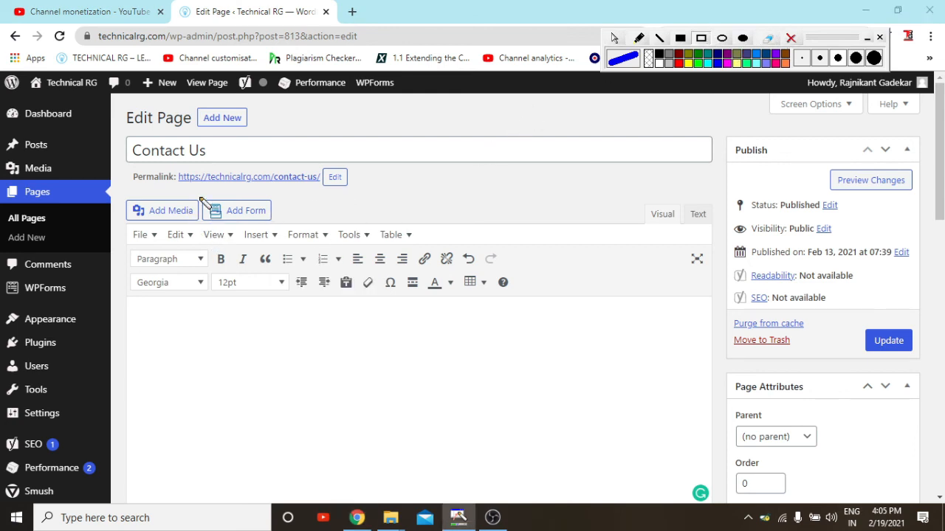
mouse_move(201, 186)
mouse_down()
mouse_move(300, 243)
mouse_move(290, 231)
mouse_up()
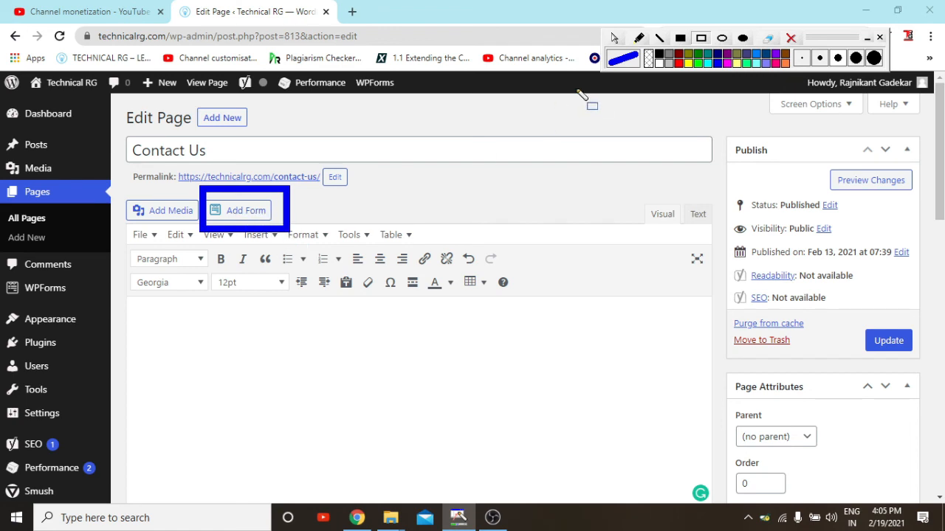
click(614, 37)
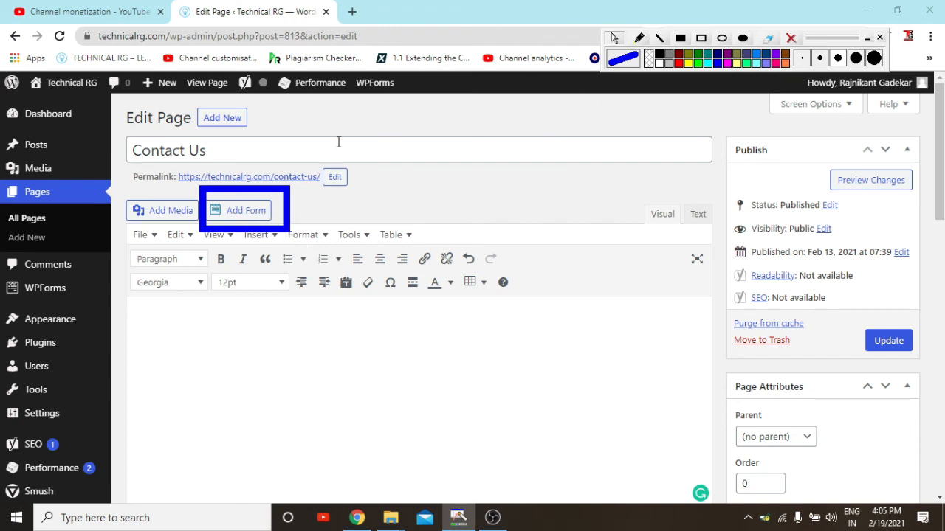
click(248, 210)
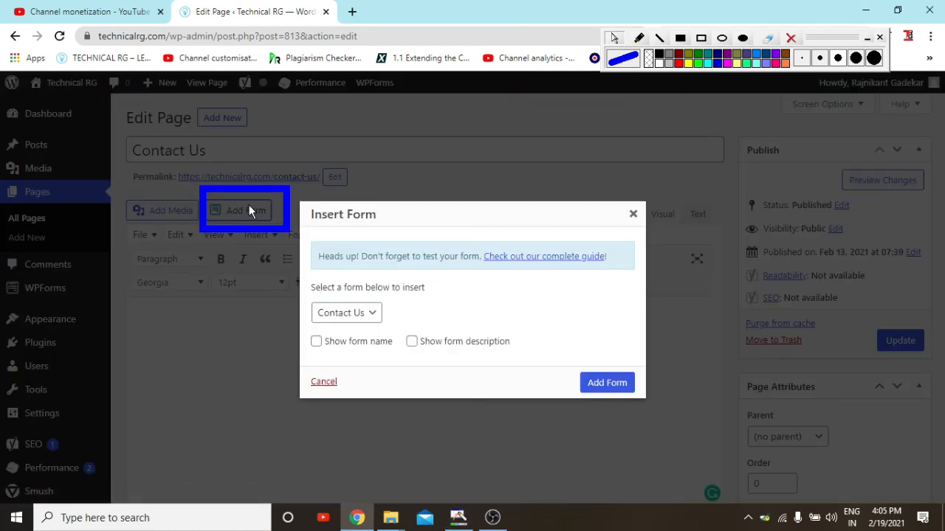
Step: Select the first Contact Us form and insert it into the page, temporarily outlining the dialog's Add Form control and clearing all outlines
click(371, 315)
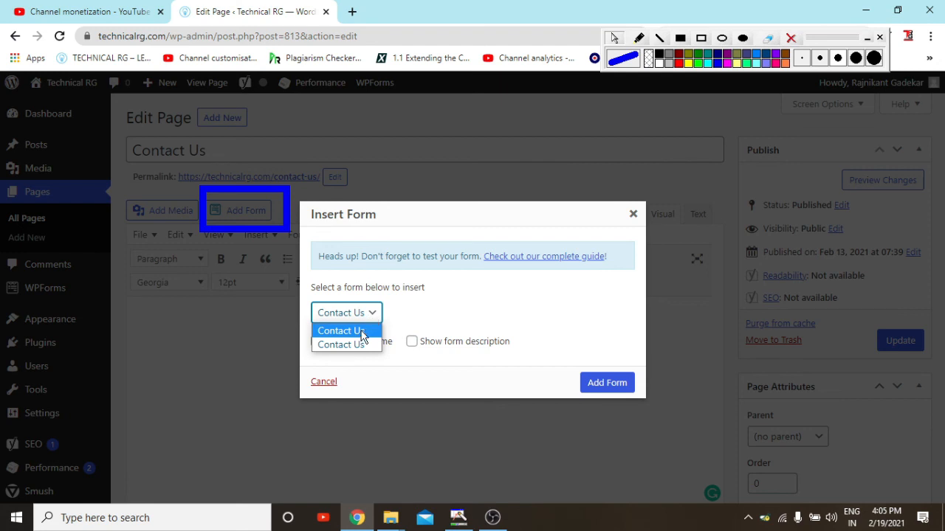
click(362, 331)
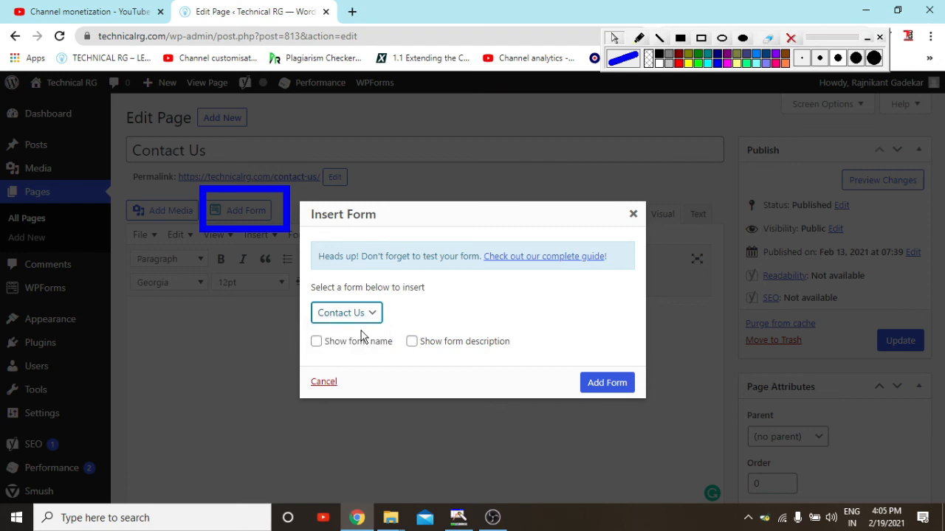
click(701, 38)
mouse_move(548, 338)
mouse_down()
mouse_move(630, 394)
mouse_move(671, 445)
mouse_up()
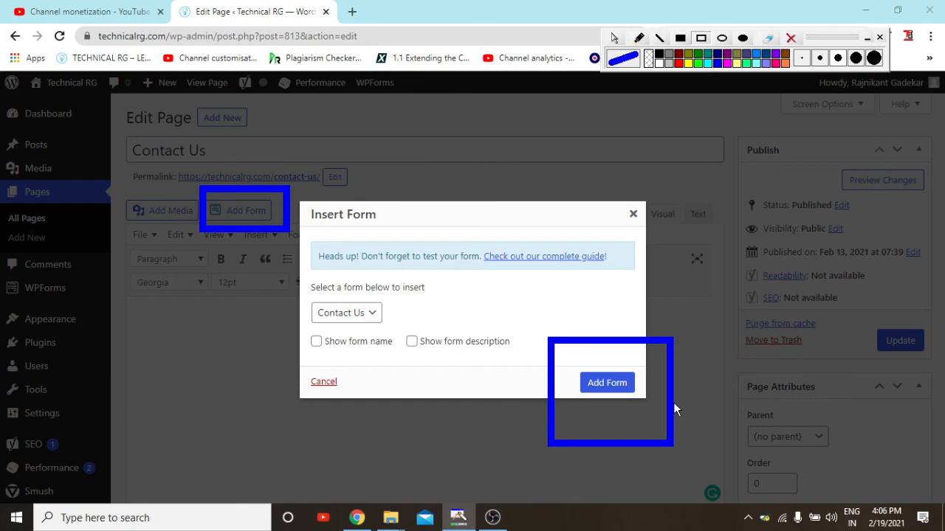
click(788, 38)
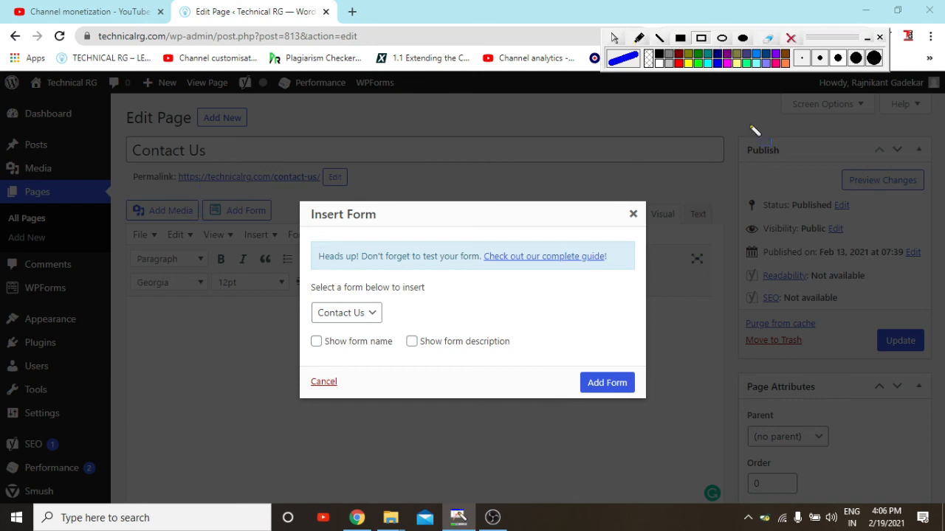
click(617, 39)
click(603, 383)
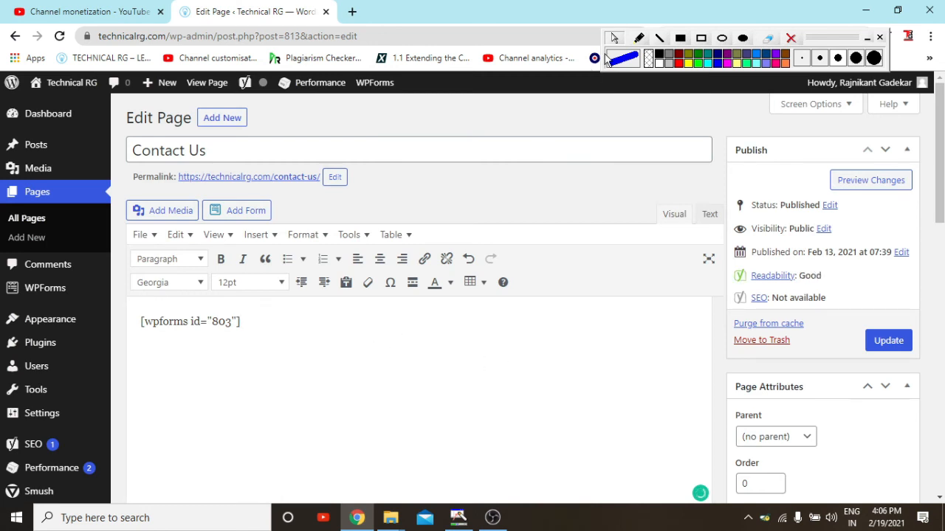
Step: Temporarily outline the Preview Changes control and preview the Contact Us page
click(701, 39)
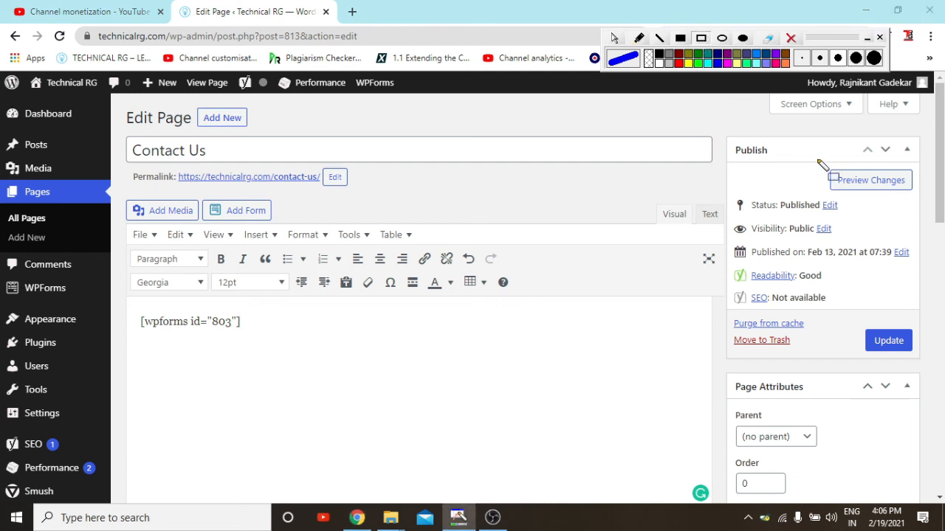
mouse_move(796, 140)
mouse_down()
mouse_move(939, 236)
mouse_move(903, 223)
mouse_move(944, 212)
mouse_up()
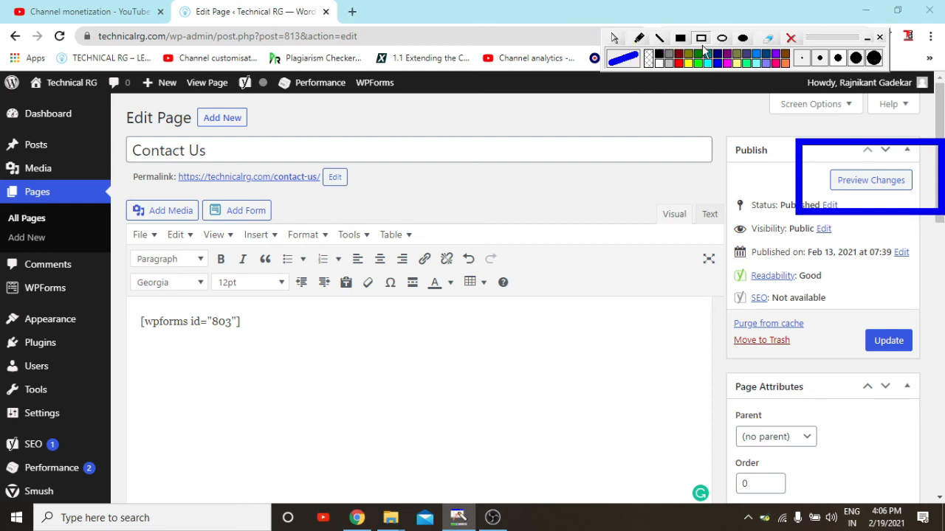
click(791, 38)
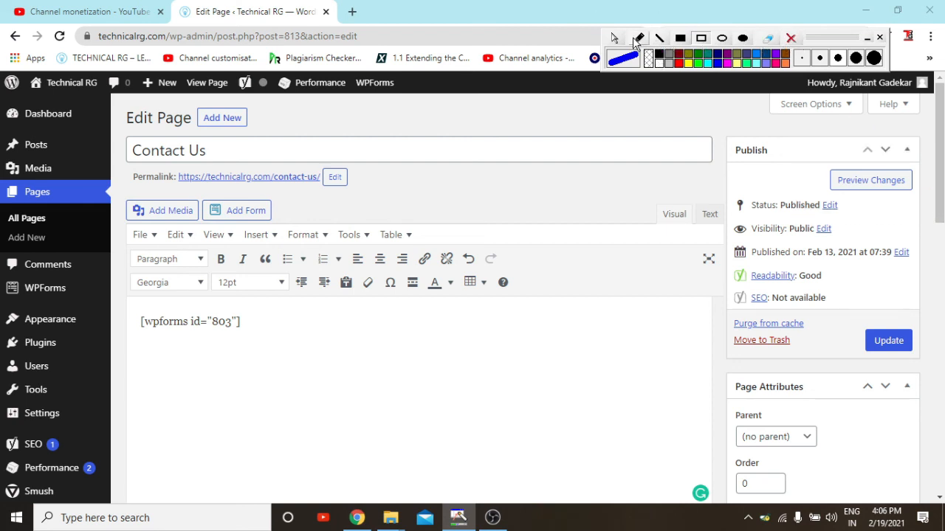
click(614, 38)
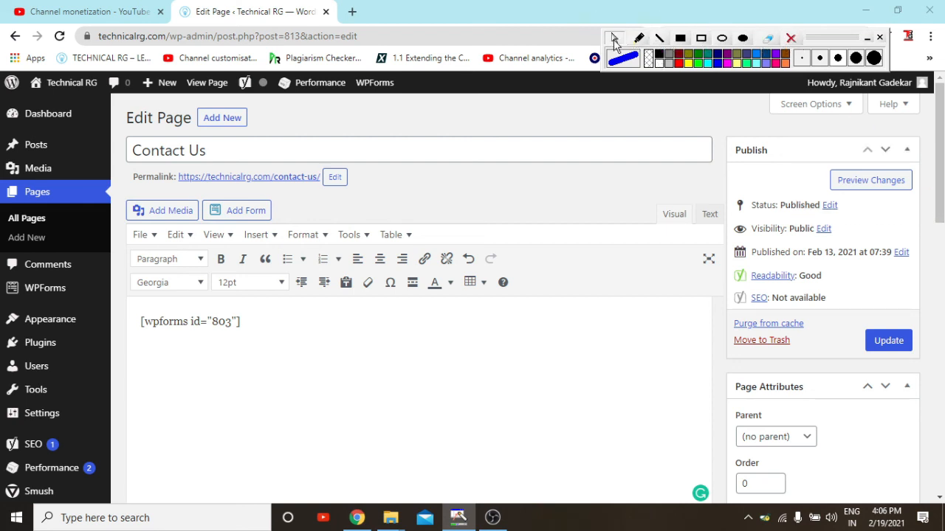
click(860, 188)
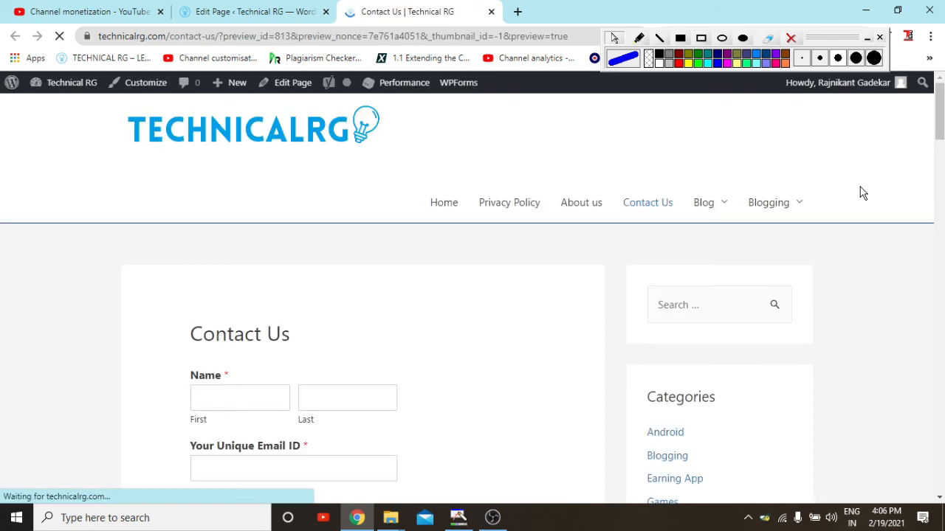
Step: Examine the contact form's fields in the page preview, temporarily outlining the form area
scroll(321, 213, down, 2)
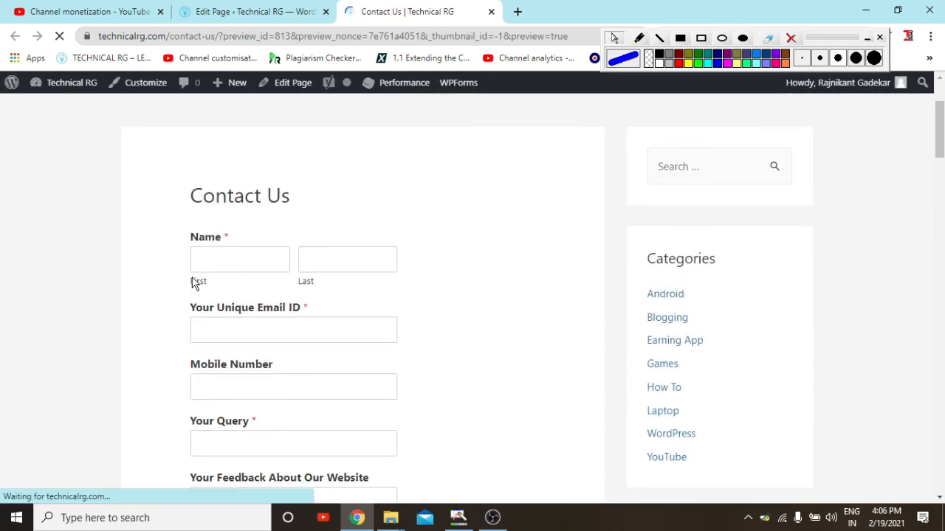
scroll(193, 284, down, 1)
scroll(193, 286, down, 2)
scroll(285, 205, up, 2)
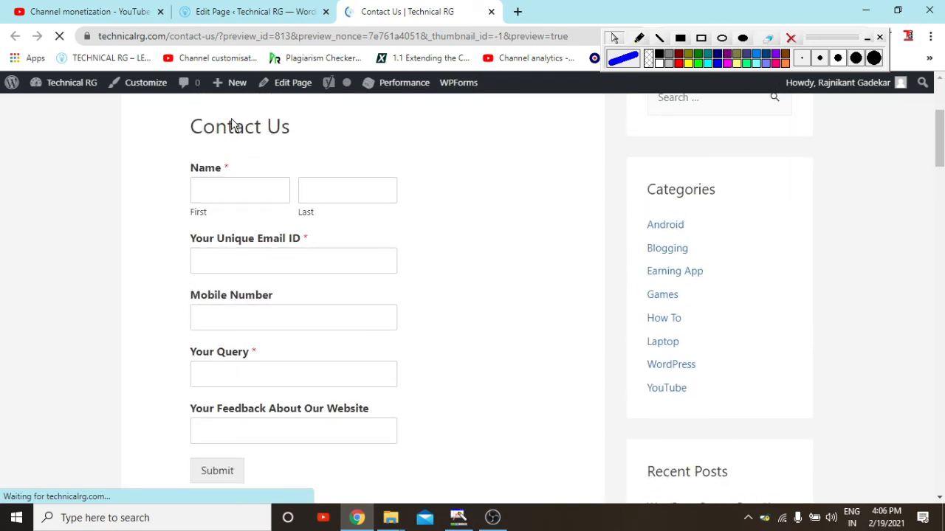
scroll(473, 62, up, 1)
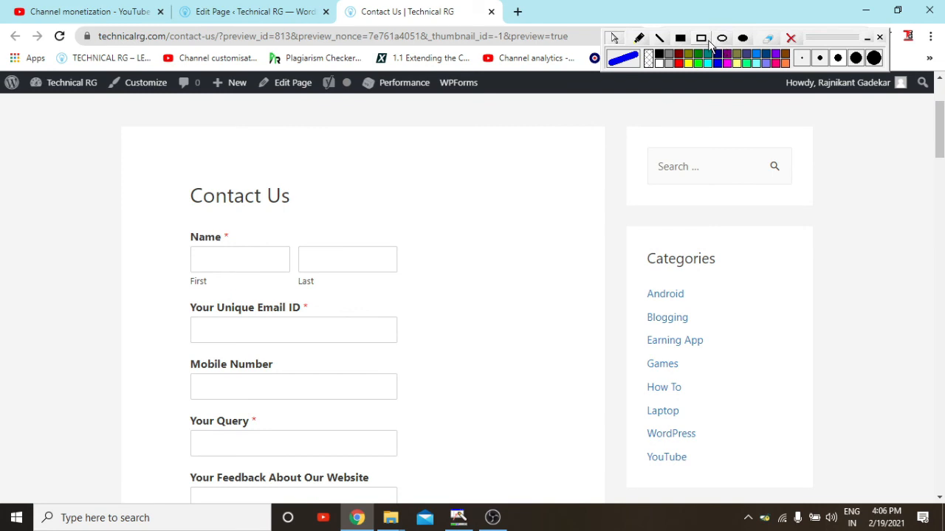
click(705, 39)
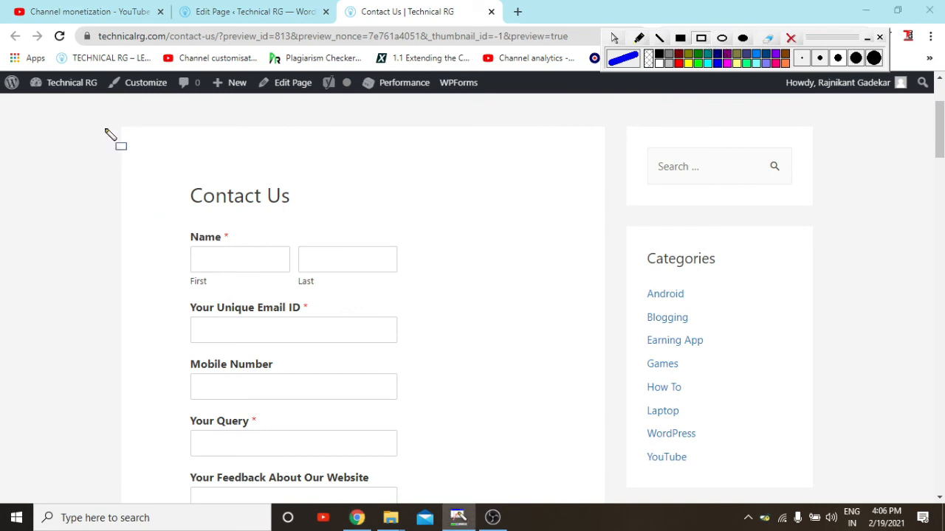
drag(105, 130, 225, 251)
drag(258, 290, 470, 377)
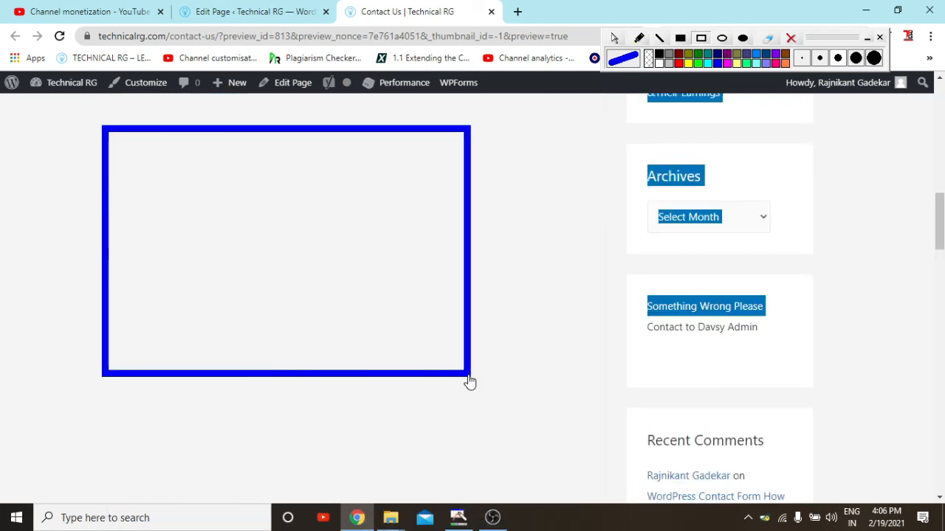
scroll(550, 129, up, 1)
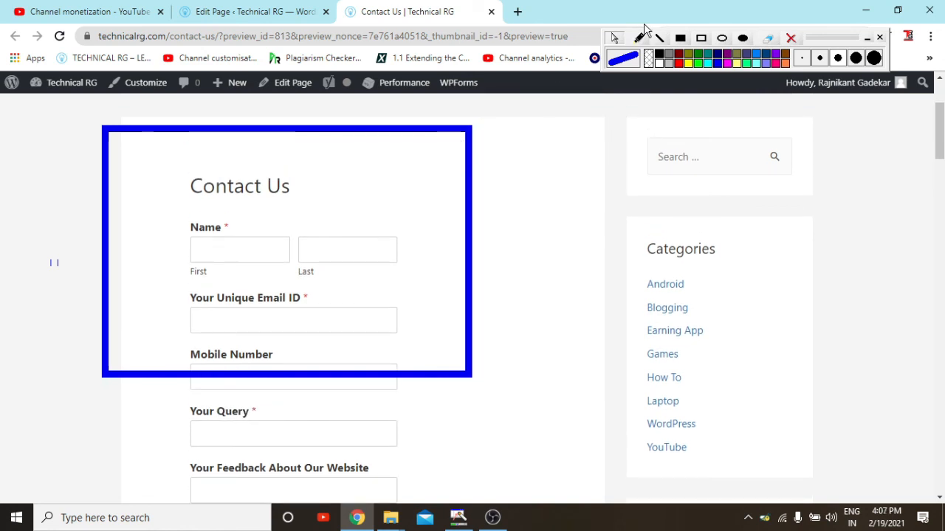
click(791, 35)
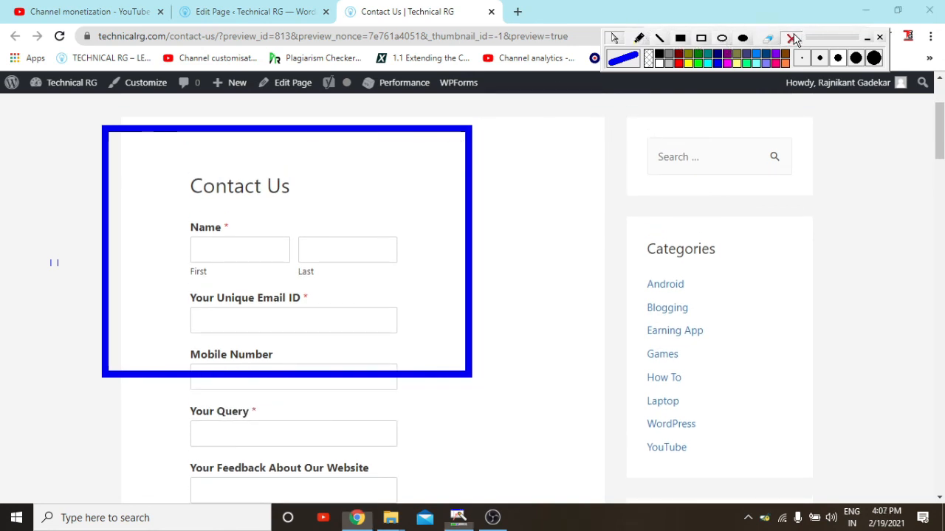
scroll(386, 346, down, 1)
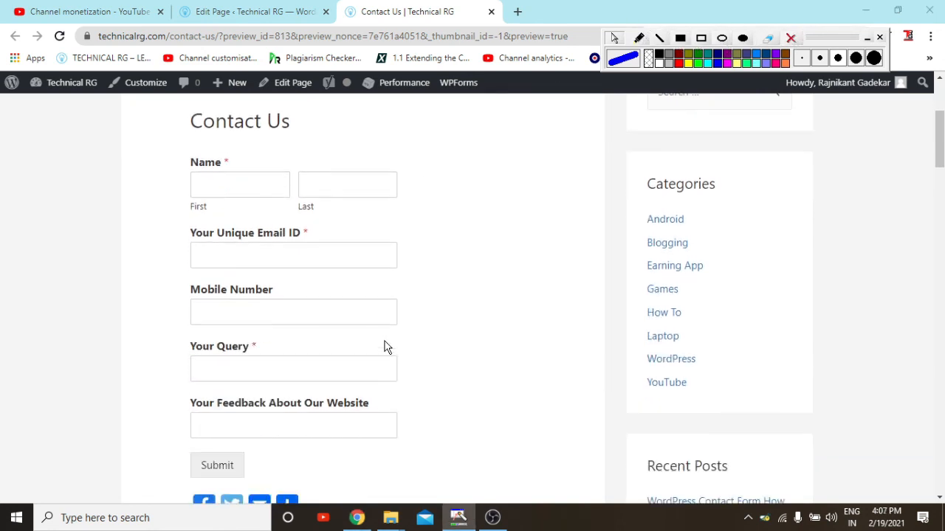
Step: Temporarily outline the Contact Us link in the site's navigation menu and view the form below it
scroll(384, 347, up, 3)
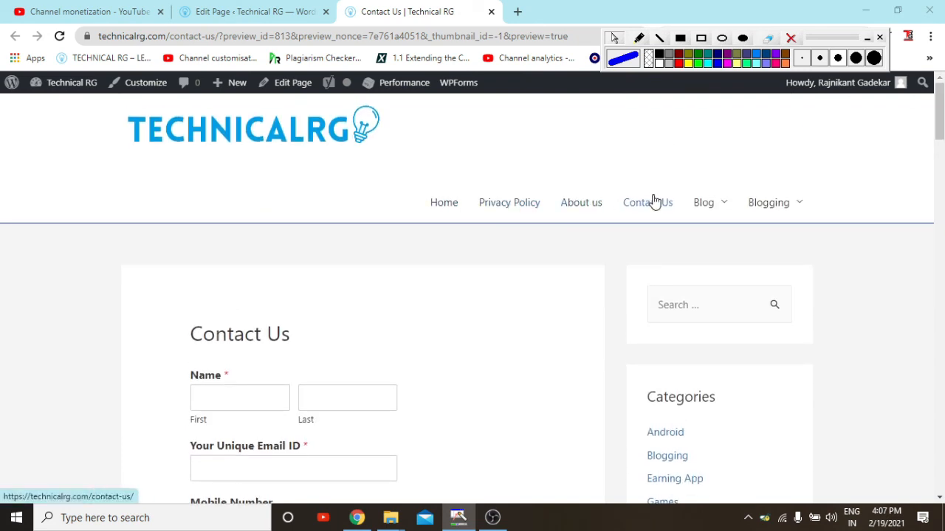
click(701, 38)
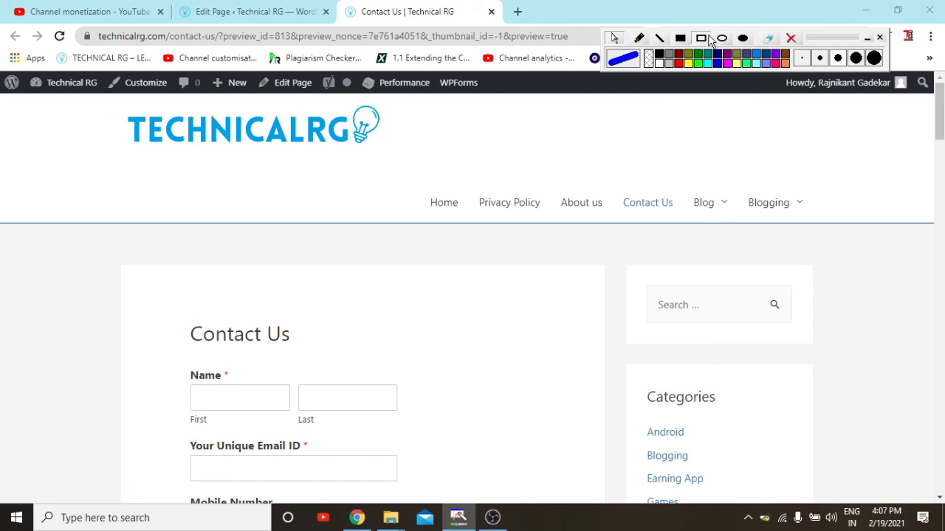
mouse_move(598, 171)
mouse_down()
mouse_move(705, 258)
mouse_move(708, 238)
mouse_up()
scroll(231, 316, down, 2)
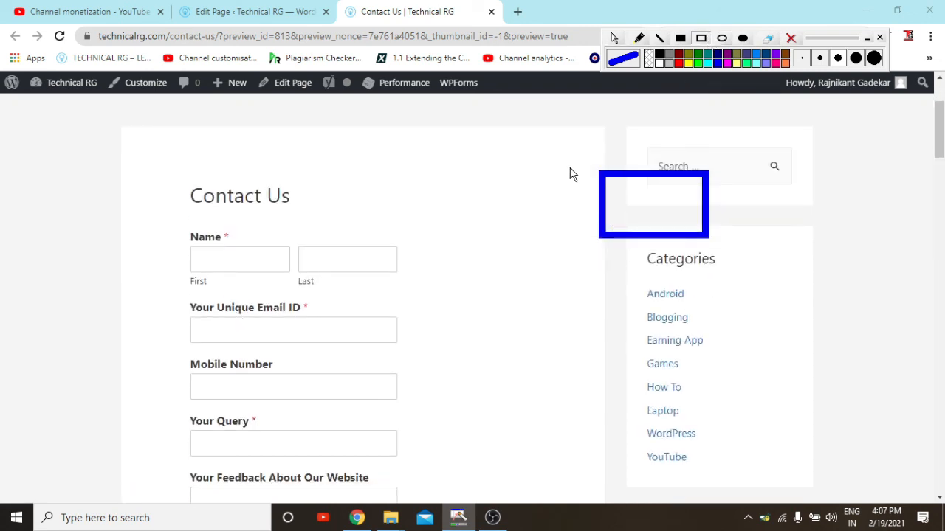
click(790, 38)
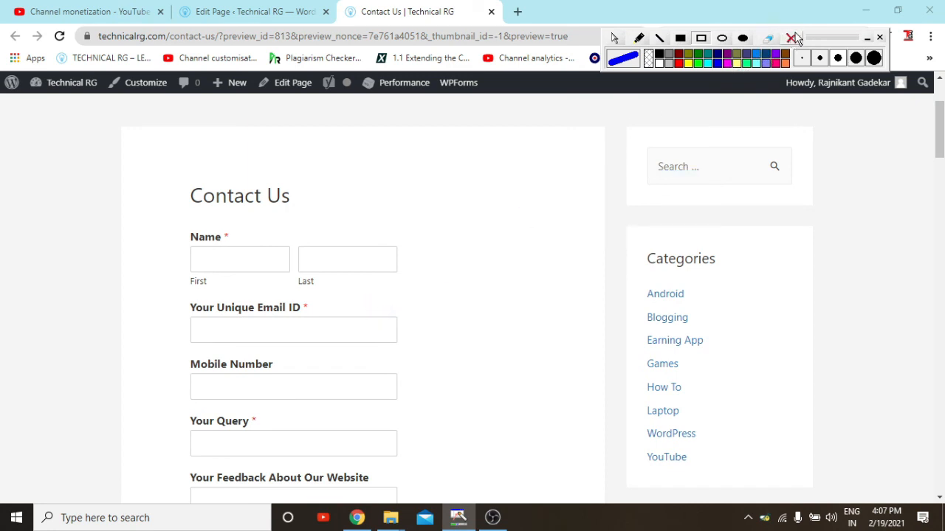
Step: Return to the normal pointer and review the previewed form's fields from Name down to Submit
click(236, 266)
click(792, 39)
click(614, 38)
scroll(293, 225, down, 2)
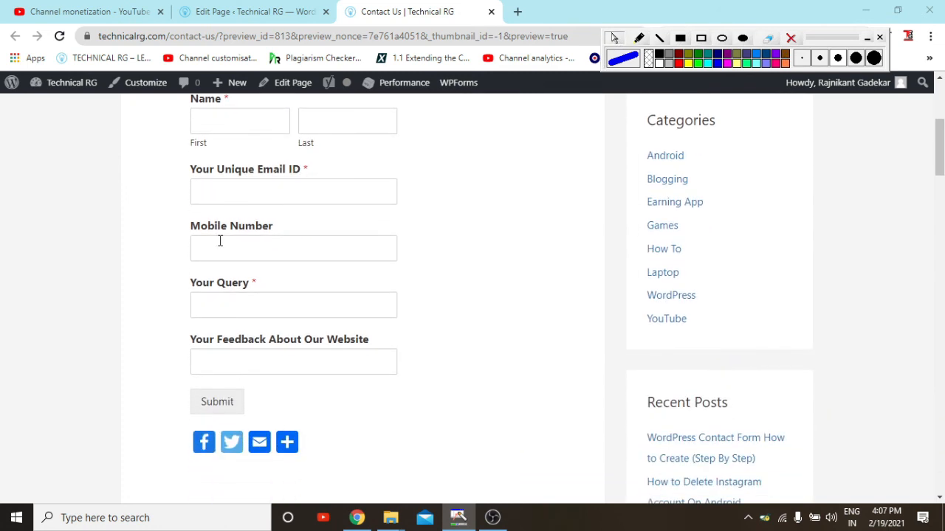
scroll(238, 321, down, 1)
scroll(242, 313, down, 1)
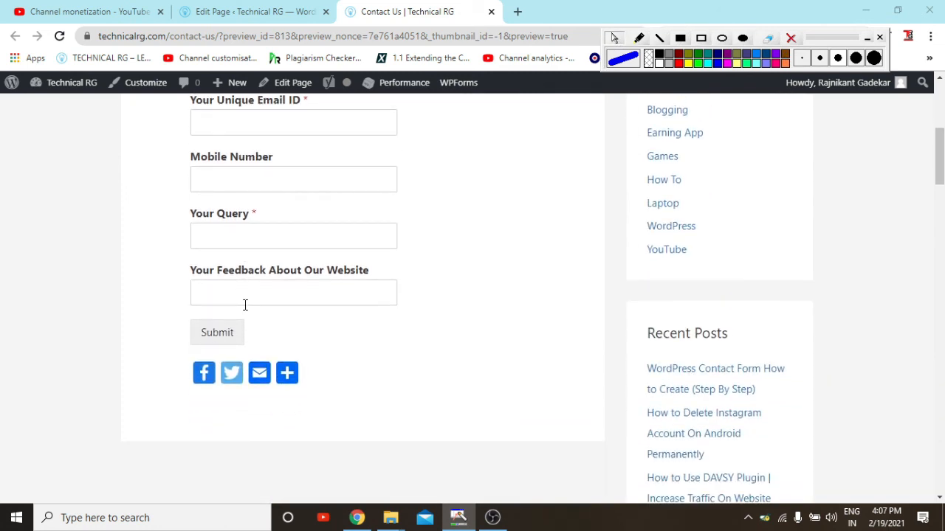